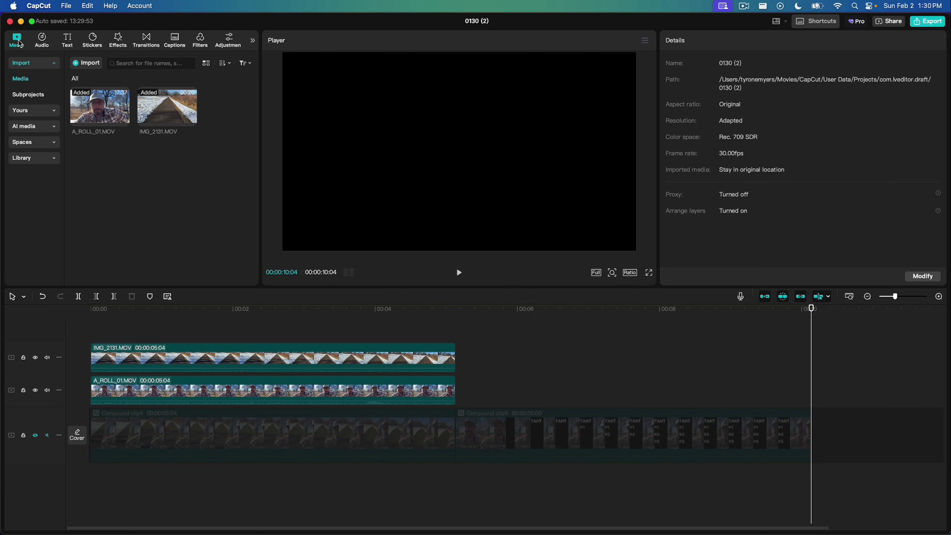
Step: Place the white background clip from the stock library at the timeline's start, on a new track beneath A_ROLL_01.MOV
left_click(54, 159)
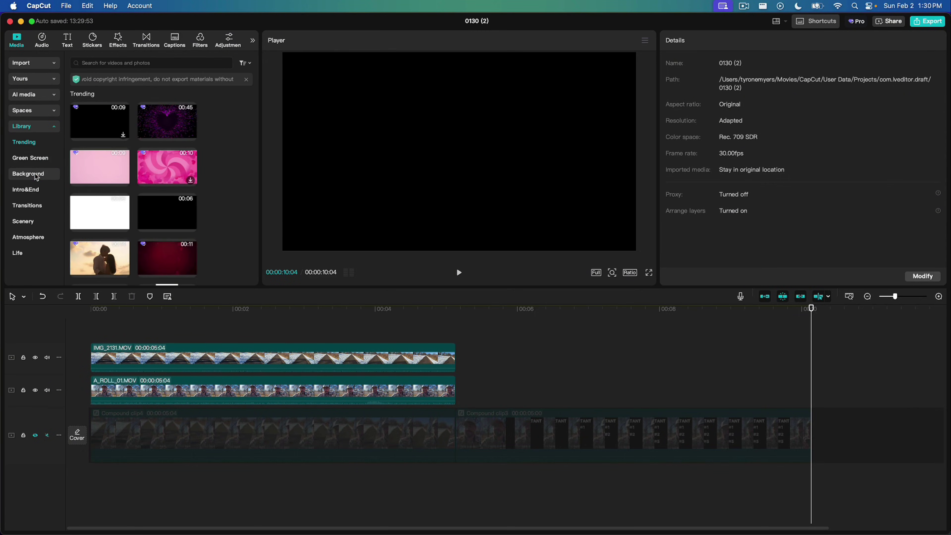
left_click(36, 177)
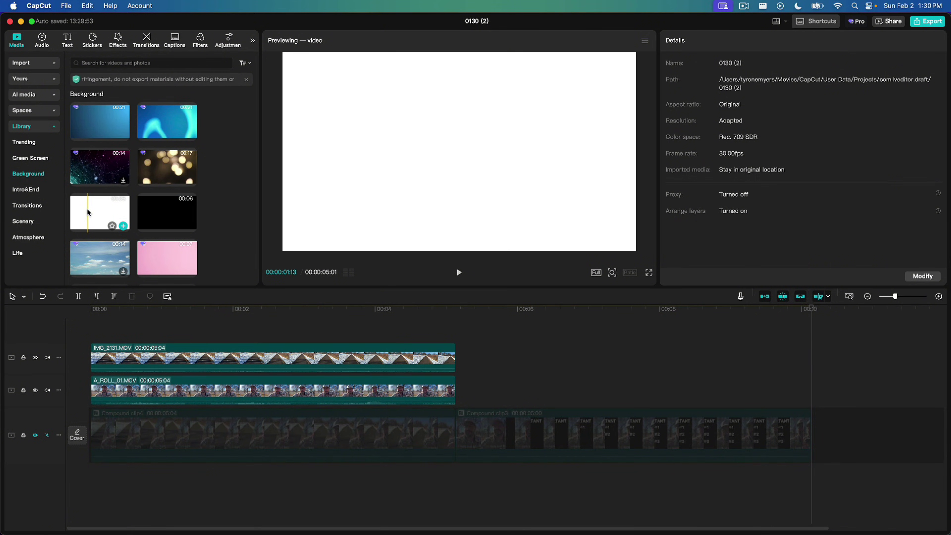
left_click_drag(85, 207, 87, 415)
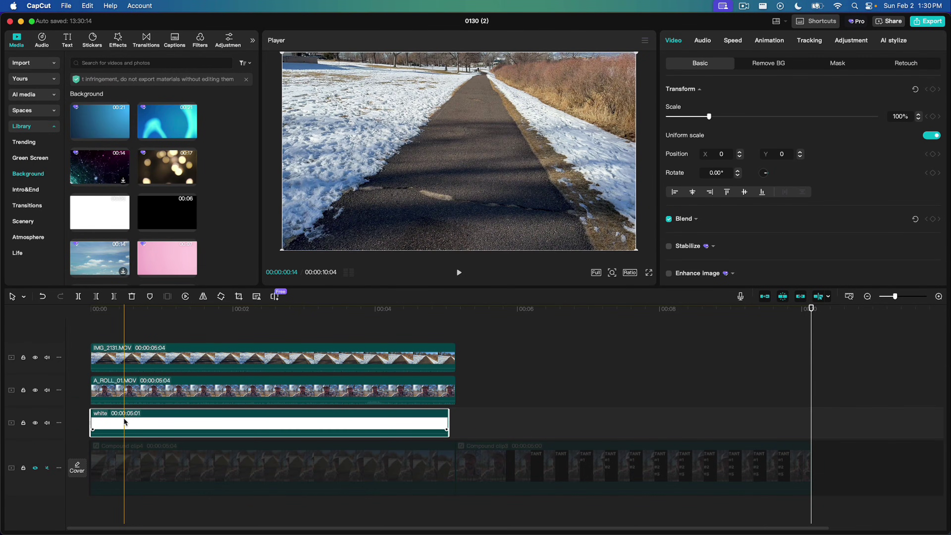
Step: Shift the IMG_2131.MOV picture toward the left of the frame, to about X -873 and Y 0
left_click(280, 334)
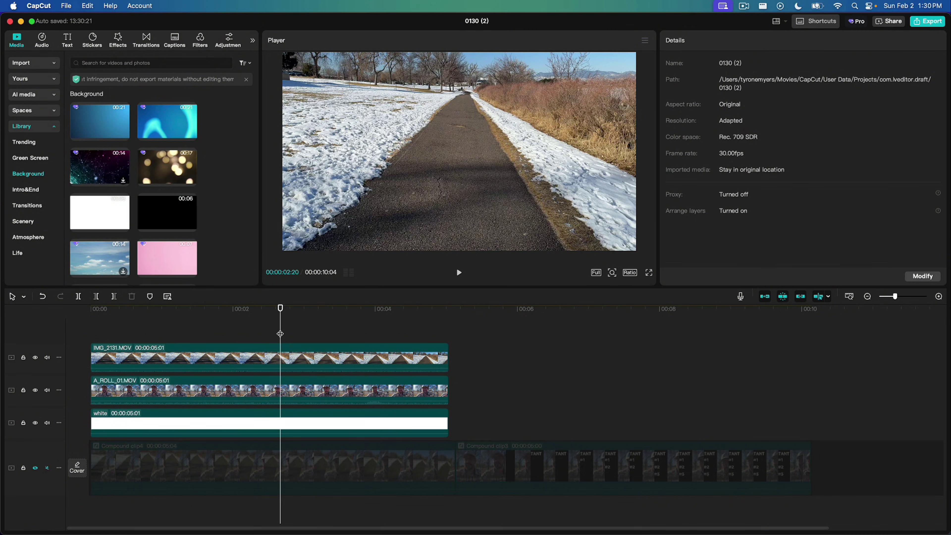
left_click(153, 356)
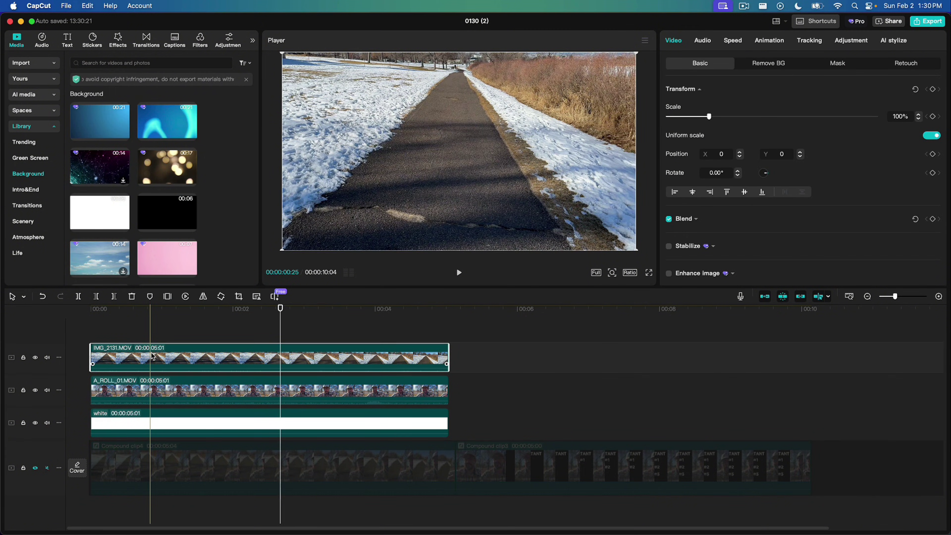
left_click_drag(525, 159, 444, 157)
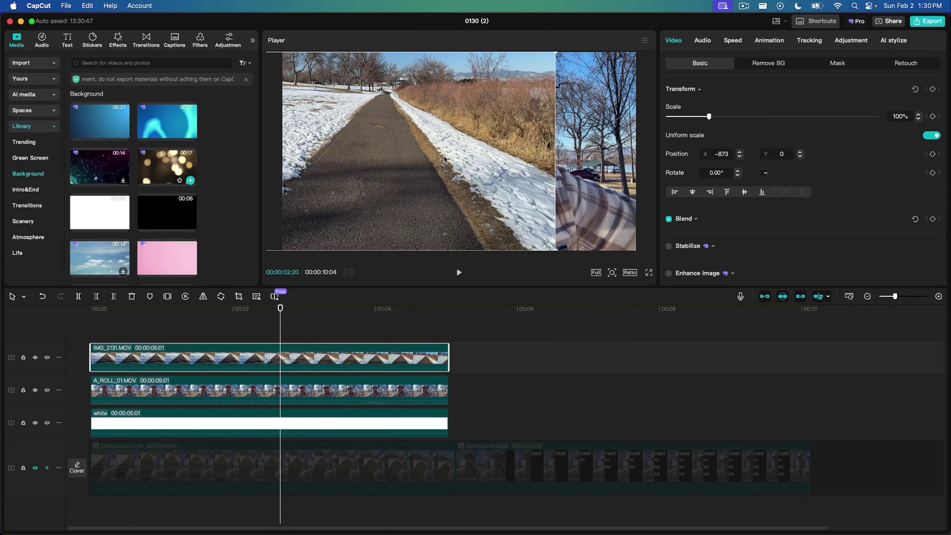
Step: Hide the IMG_2131.MOV track while shifting the A_ROLL_01.MOV picture right to about X 868, and show the track again
left_click(35, 359)
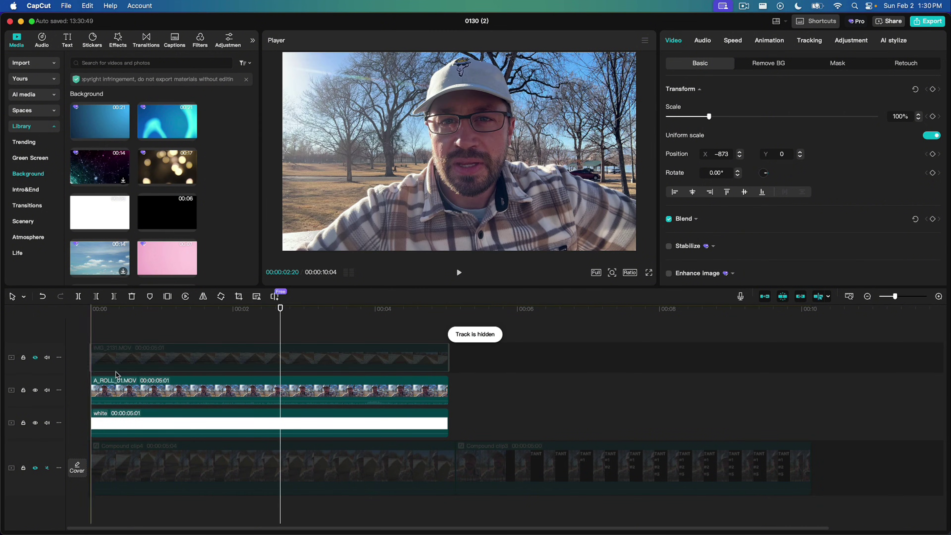
left_click(288, 389)
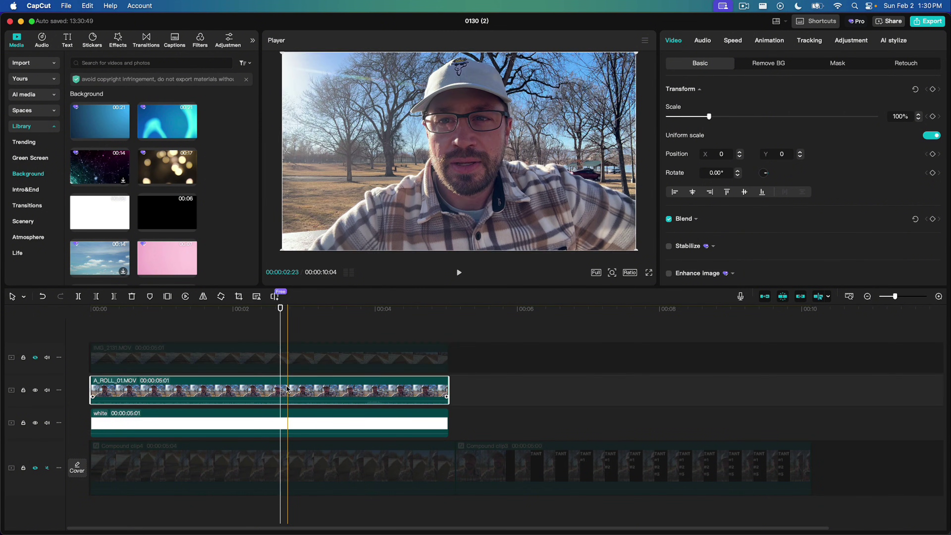
left_click_drag(428, 163, 508, 161)
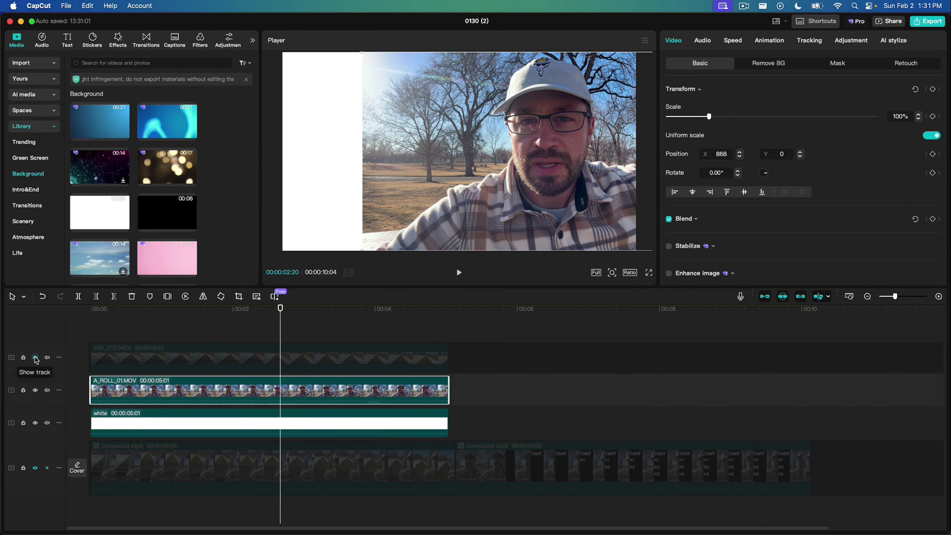
left_click(35, 358)
Step: Mask IMG_2131.MOV with a Filmstrip mask rotated to -90°, sized about 2681, so it fills the left half of the frame
left_click(249, 360)
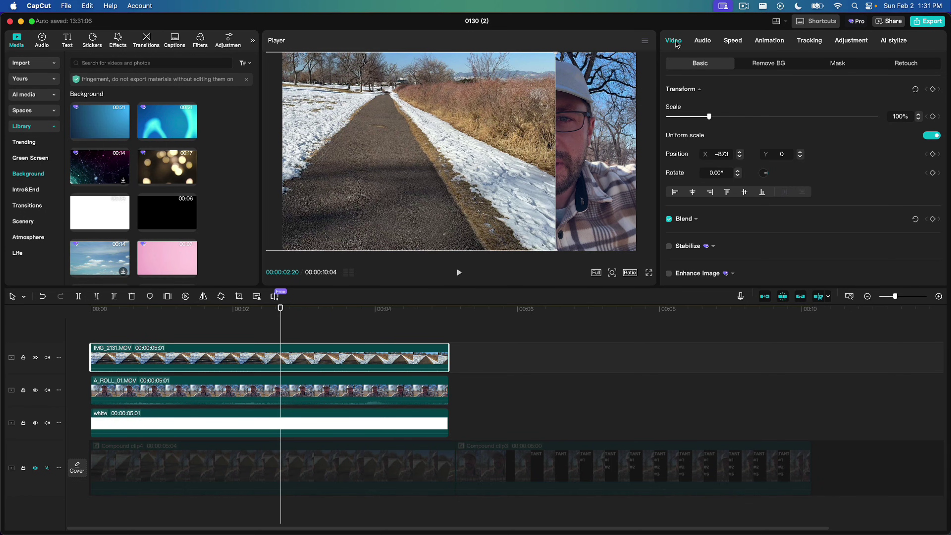
left_click(825, 65)
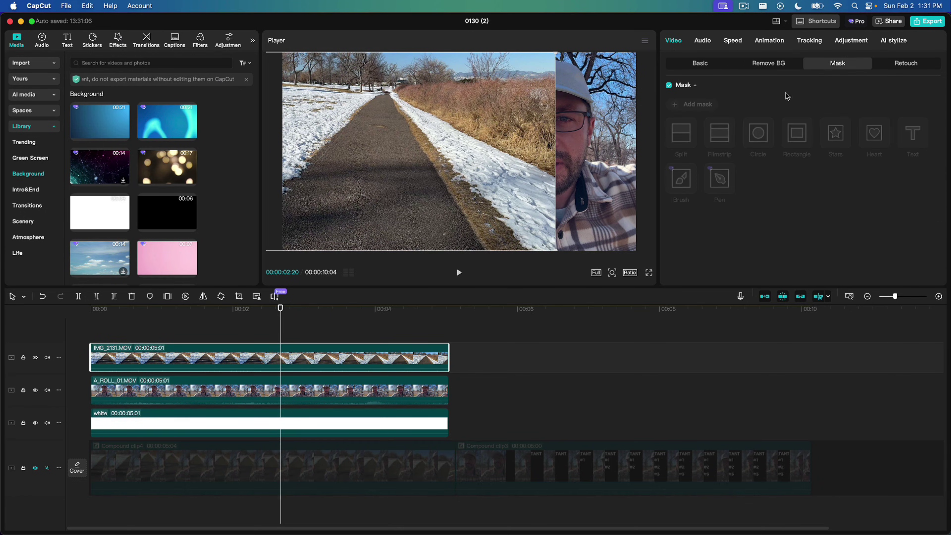
left_click(695, 107)
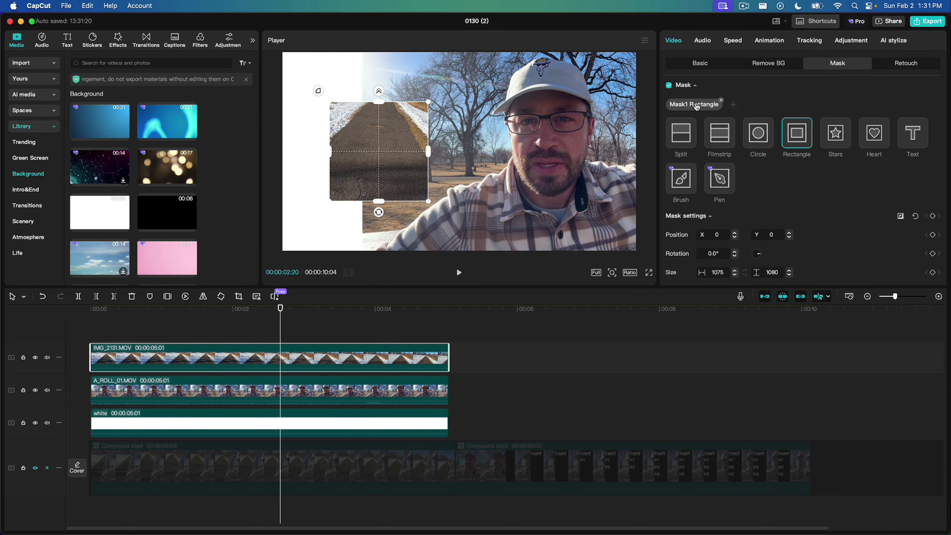
left_click(722, 140)
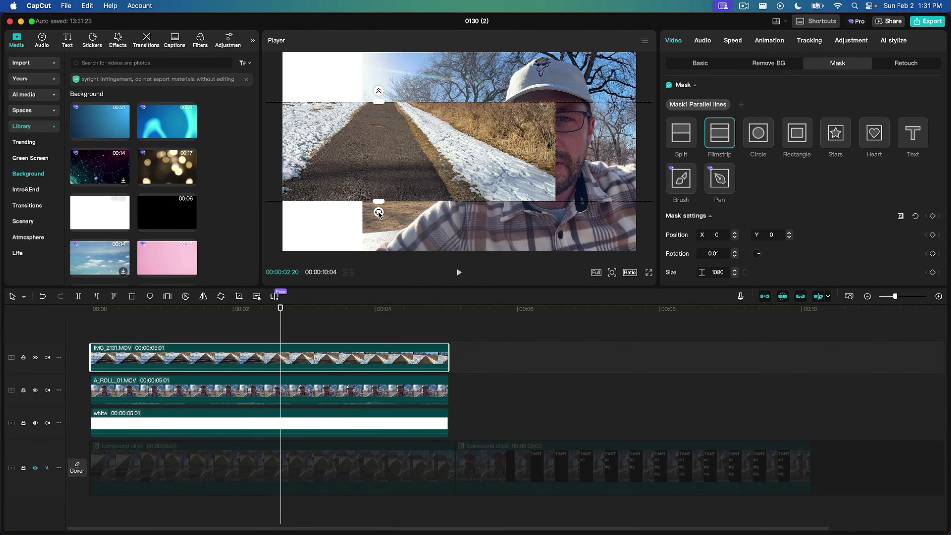
left_click_drag(379, 214, 431, 147)
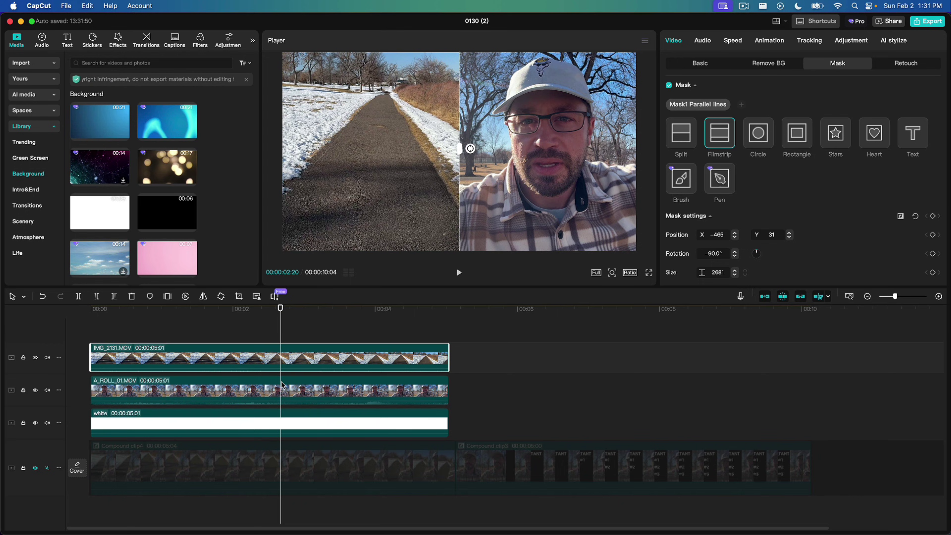
Step: Add a Filmstrip mask to A_ROLL_01.MOV, rotate it to 90° and widen it to about 2300
left_click(286, 388)
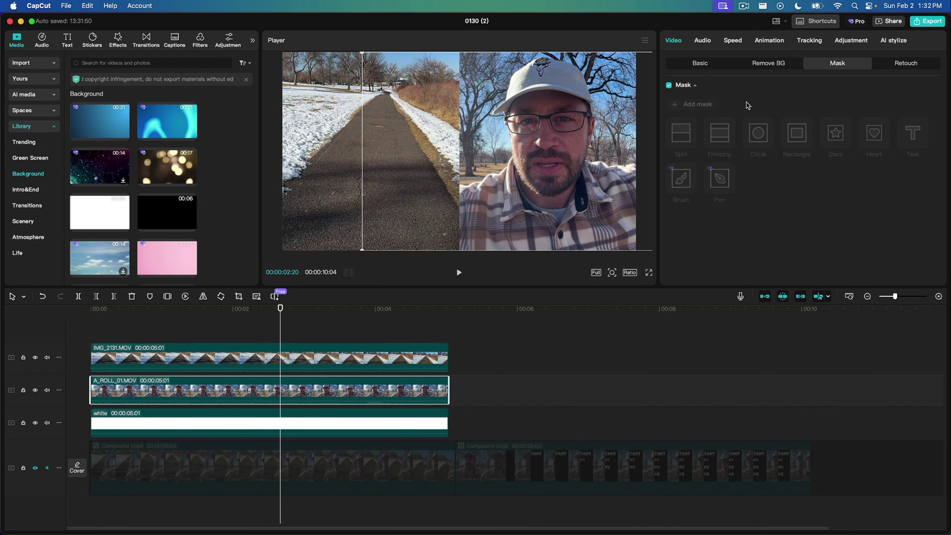
left_click(695, 107)
left_click(714, 127)
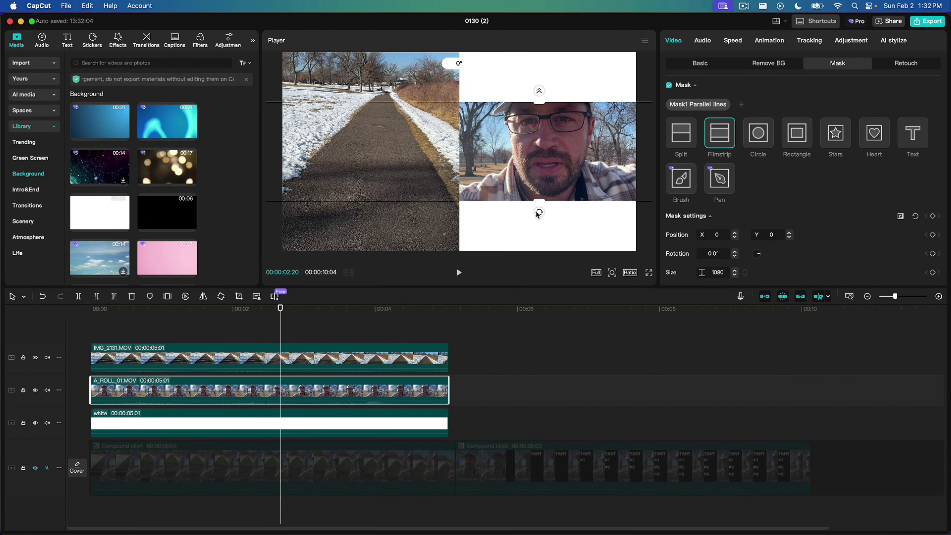
left_click_drag(540, 212, 435, 151)
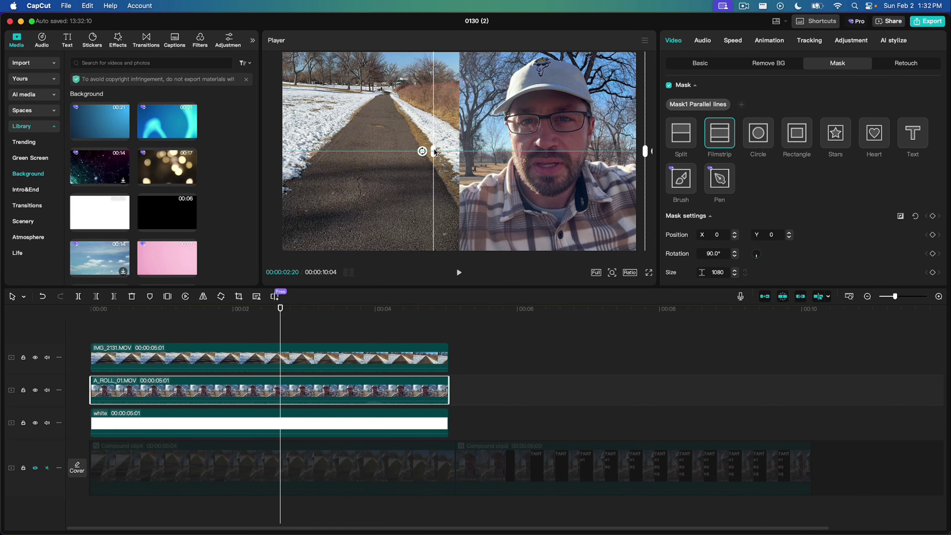
left_click(338, 328)
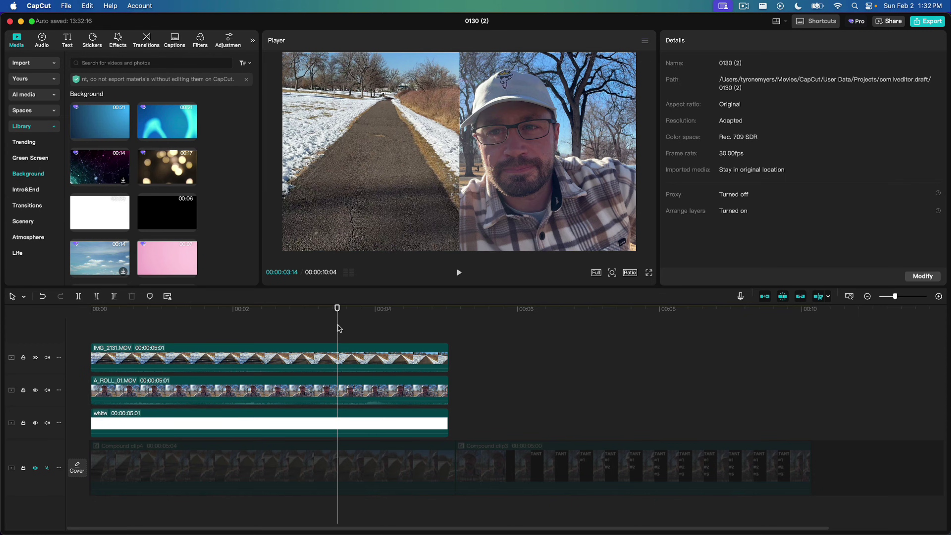
Step: Set the rotation of IMG_2131.MOV's mask to -75° for a slanted edge
left_click(232, 357)
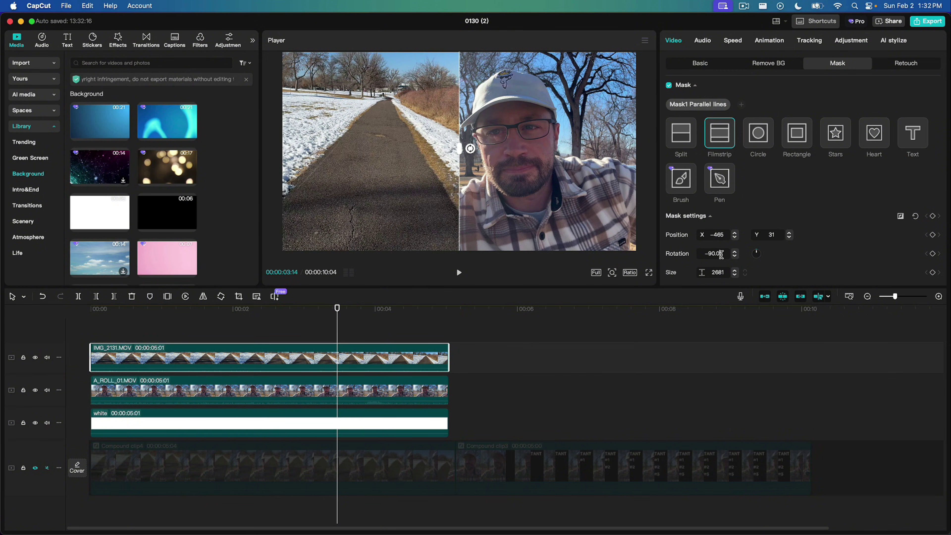
left_click_drag(722, 254, 704, 255)
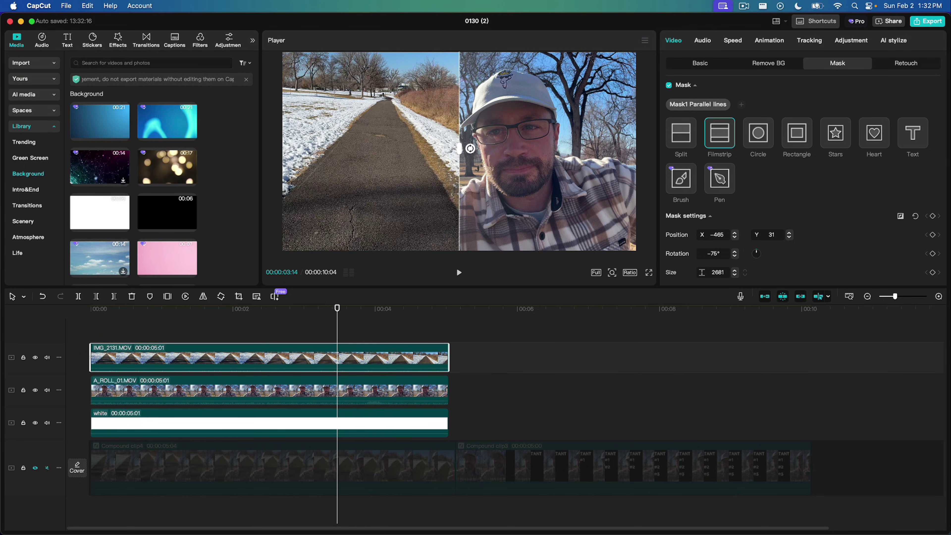
type("-75")
key("Return")
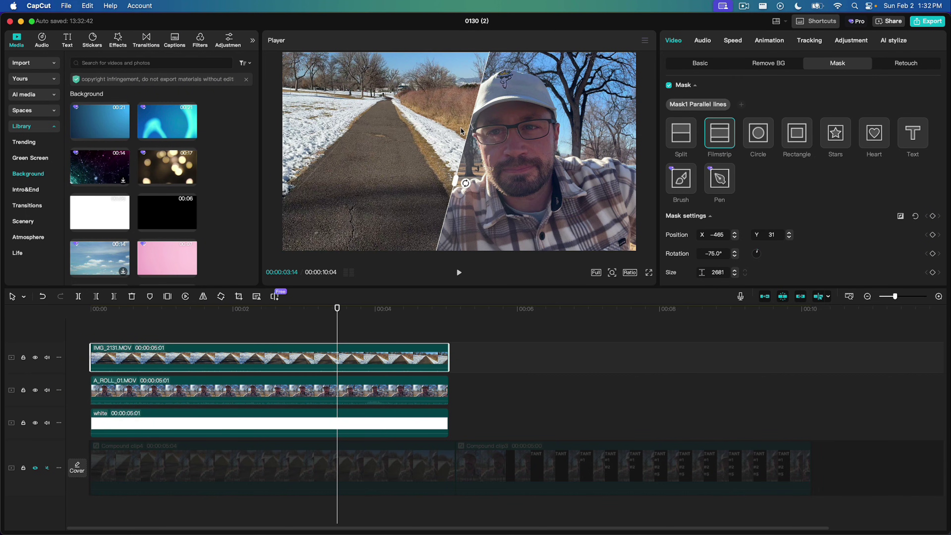
Step: Set the rotation of A_ROLL_01.MOV's mask to -75° to match the other clip's slant
left_click(321, 389)
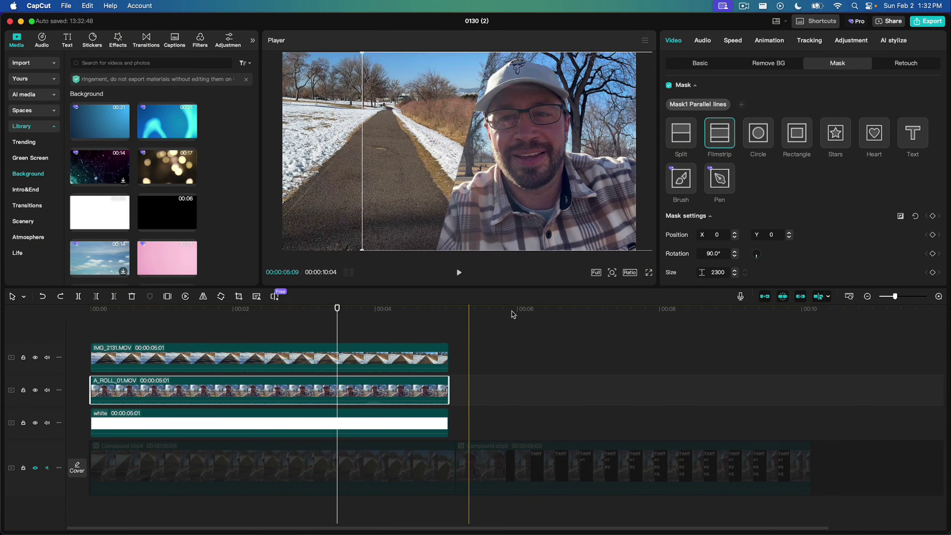
left_click_drag(721, 253, 698, 254)
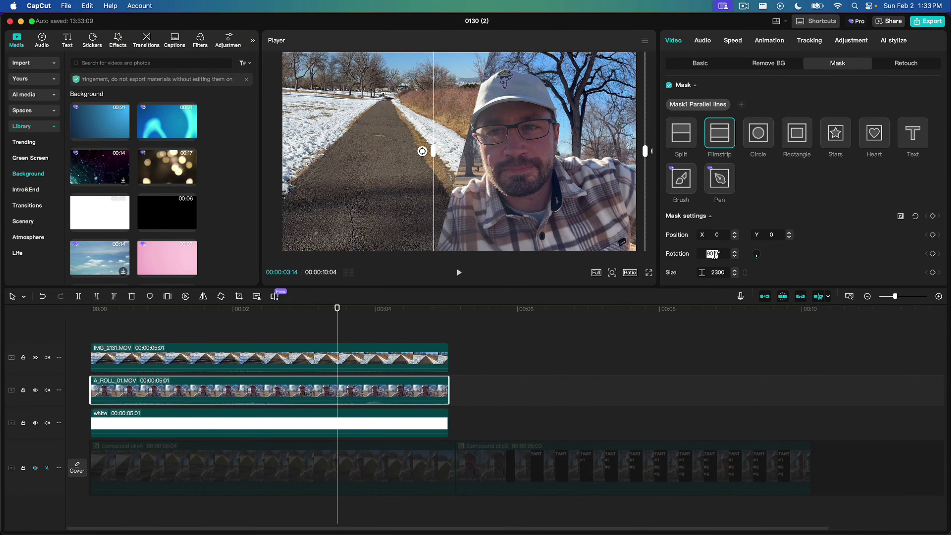
key("BackSpace")
type("-75")
key("Return")
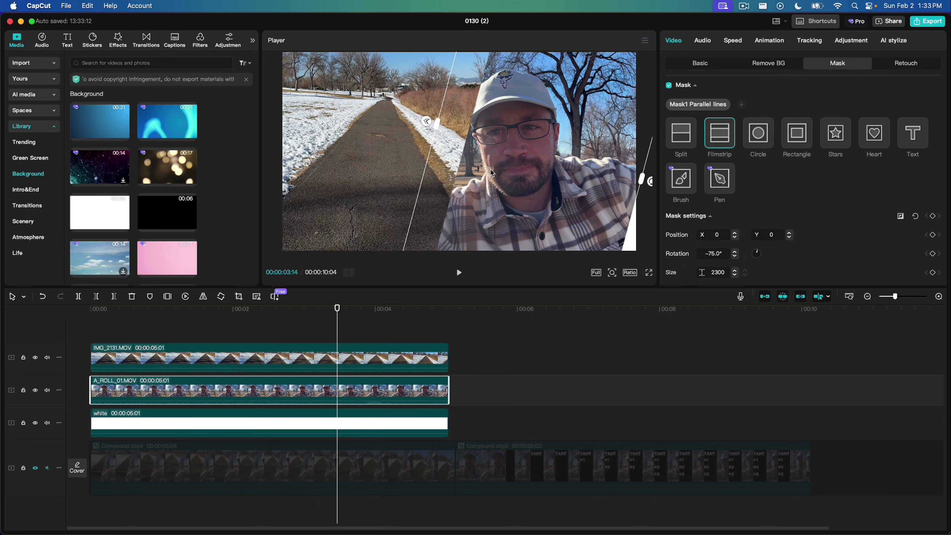
Step: Adjust the placement of the masked clips to leave a thin white diagonal divider between them
left_click_drag(496, 174, 522, 169)
left_click(406, 181)
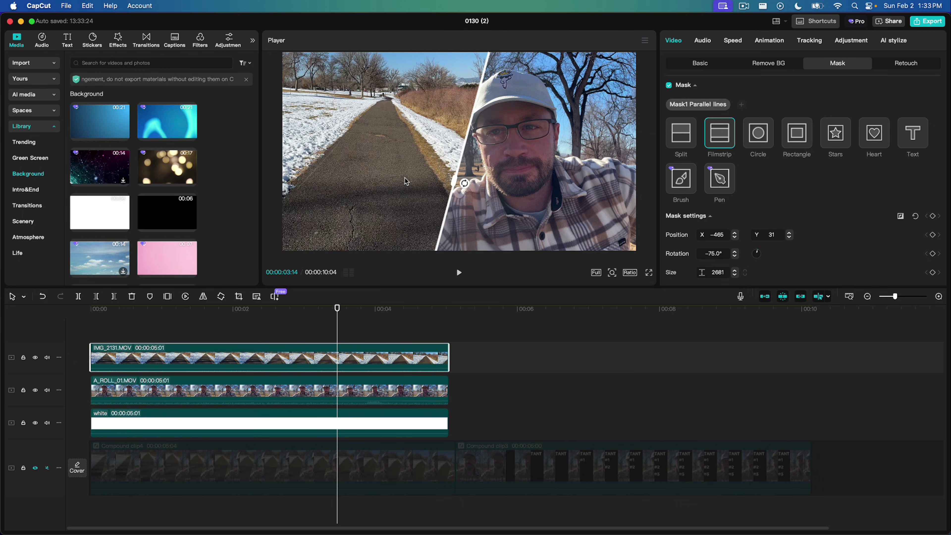
left_click(273, 339)
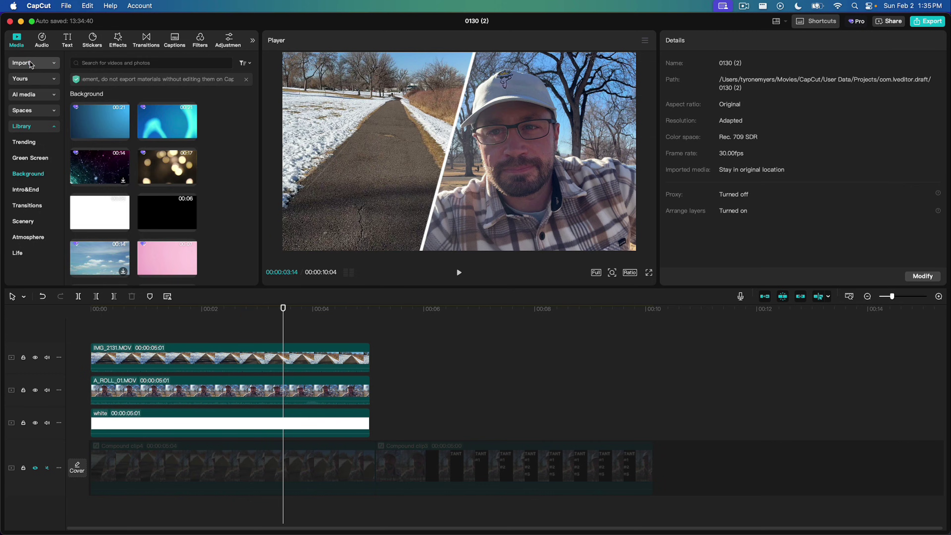
Step: Add another A_ROLL_01.MOV clip on the white clip's track, starting about 00:00:05:23, and cut off everything after 00:00:10:04
left_click(21, 63)
left_click_drag(100, 109, 412, 428)
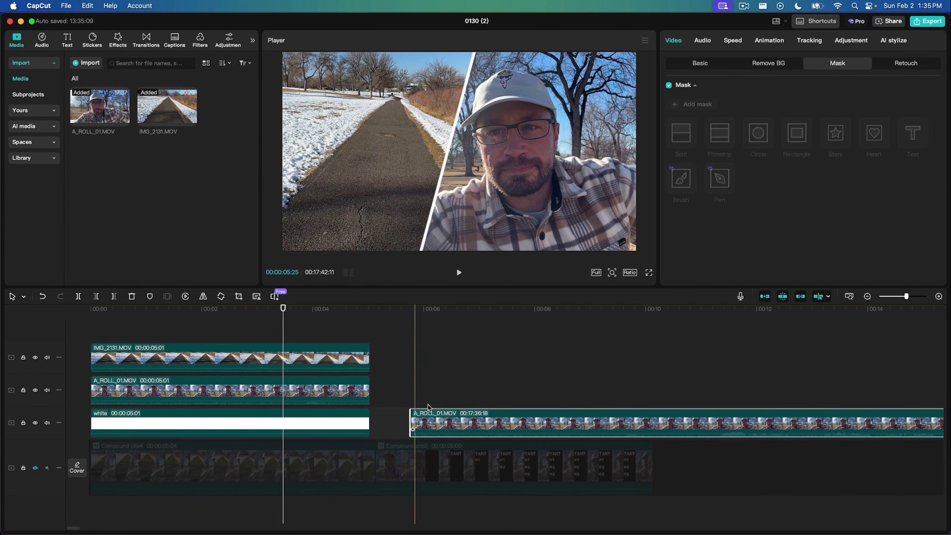
scroll(442, 400, "down", 2)
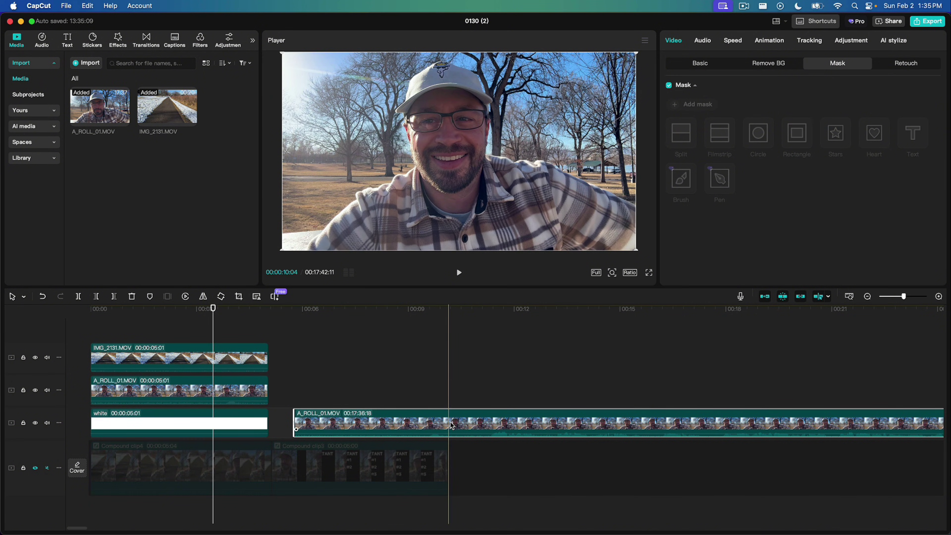
key("super+b")
key("BackSpace")
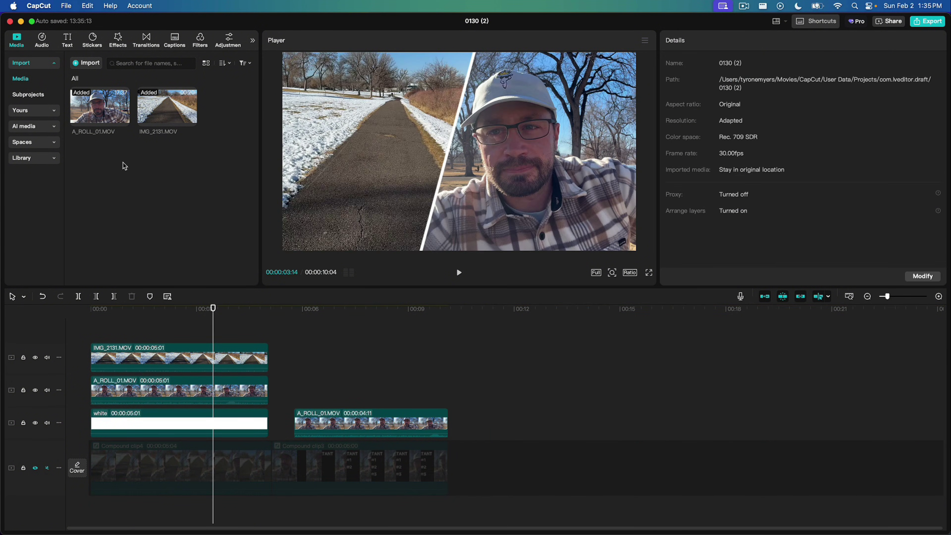
Step: Place the black background clip from the stock library above the second A_ROLL_01.MOV clip and trim it to the same length
left_click(51, 159)
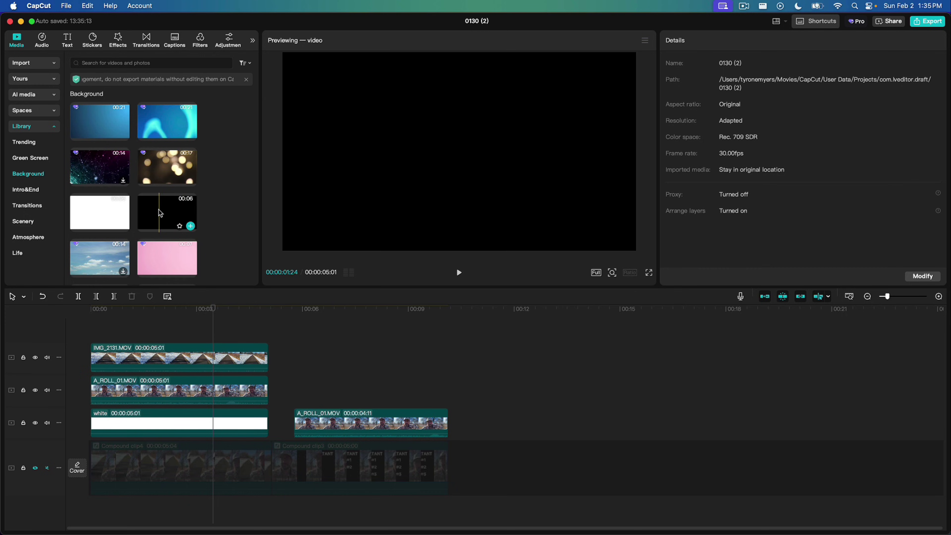
left_click_drag(153, 215, 294, 392)
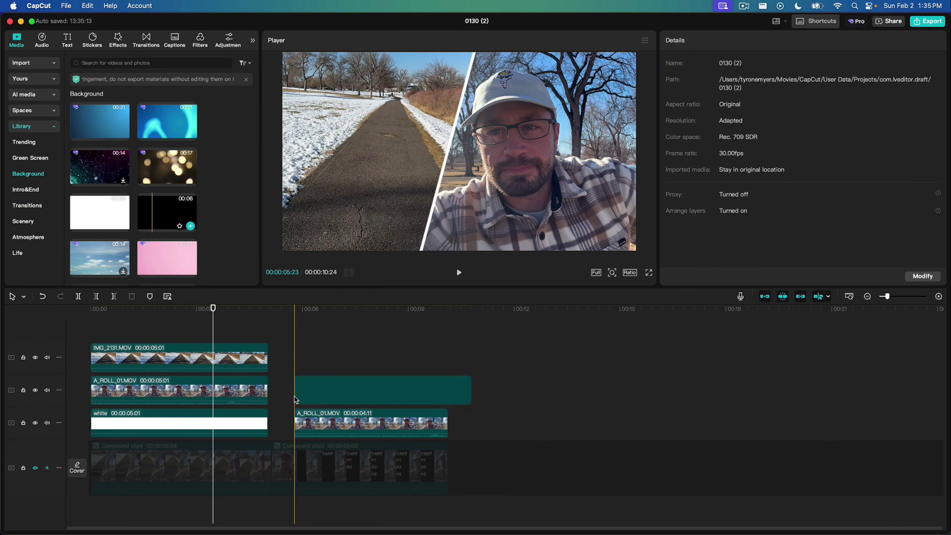
left_click(449, 407)
left_click(449, 404)
Step: Add a Position keyframe at the start of the black clip
left_click(305, 386)
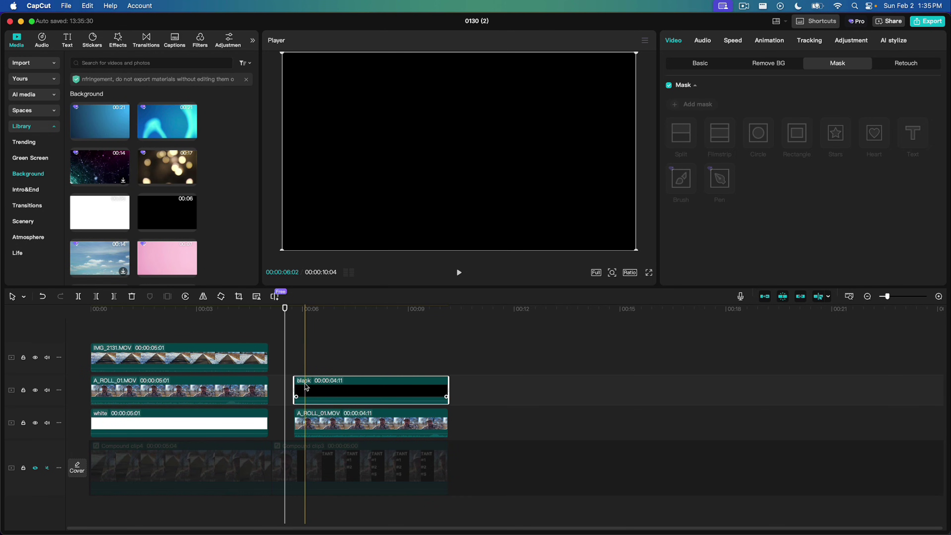
scroll(306, 353, "up", 3)
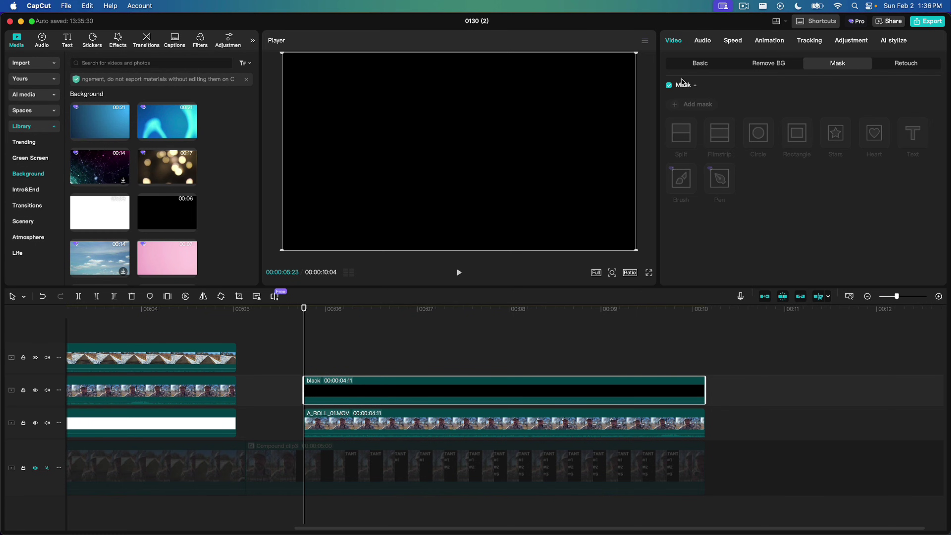
left_click(685, 65)
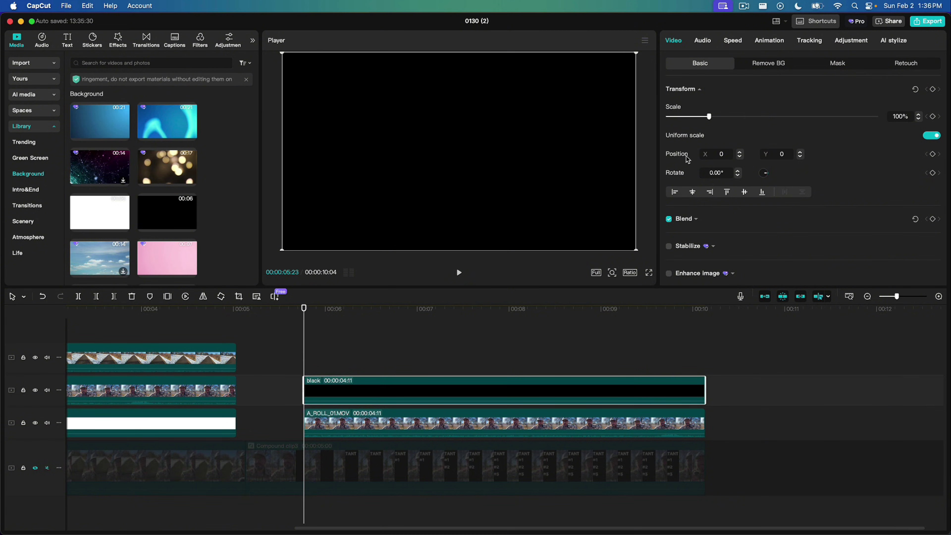
left_click(933, 155)
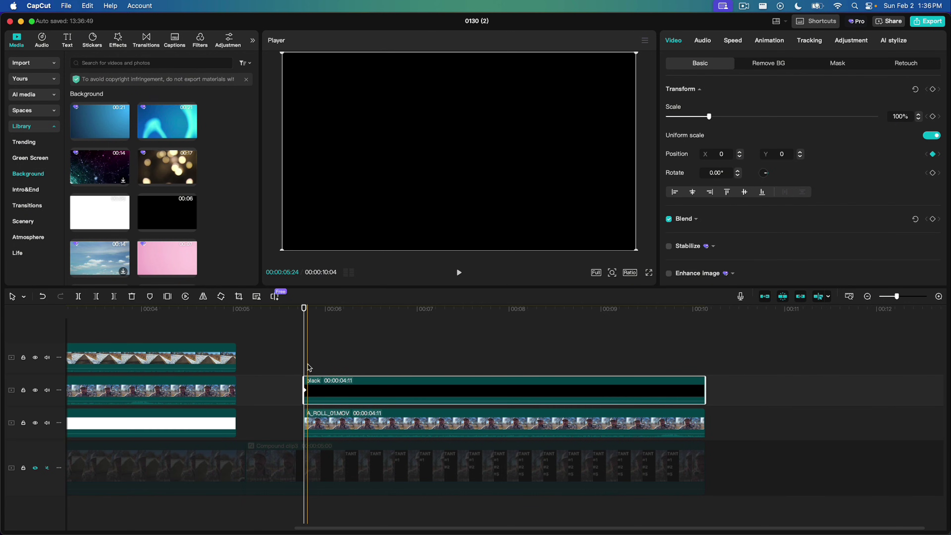
Step: Add a Position keyframe to the black clip at 00:00:06:06 and shift it left to X -1781 so it covers roughly half the frame
left_click_drag(305, 364, 342, 360)
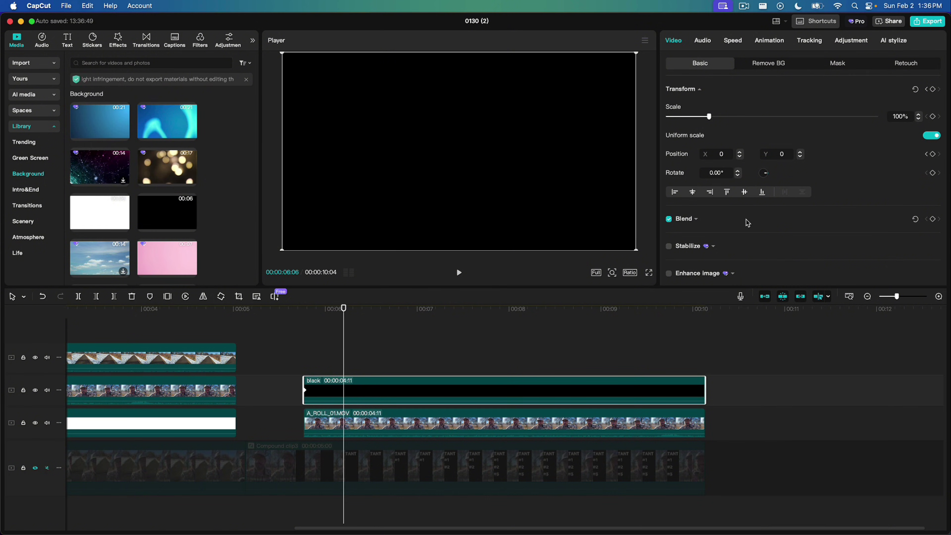
left_click(933, 154)
left_click_drag(497, 143, 333, 146)
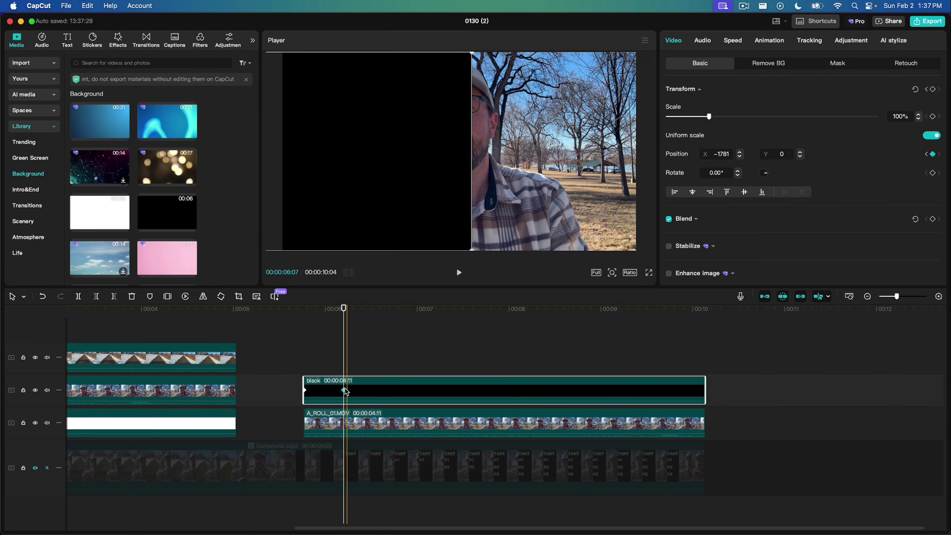
Step: Shift the black clip fully out of the frame to the left, X -3840, at its starting keyframe
left_click_drag(345, 355, 305, 351)
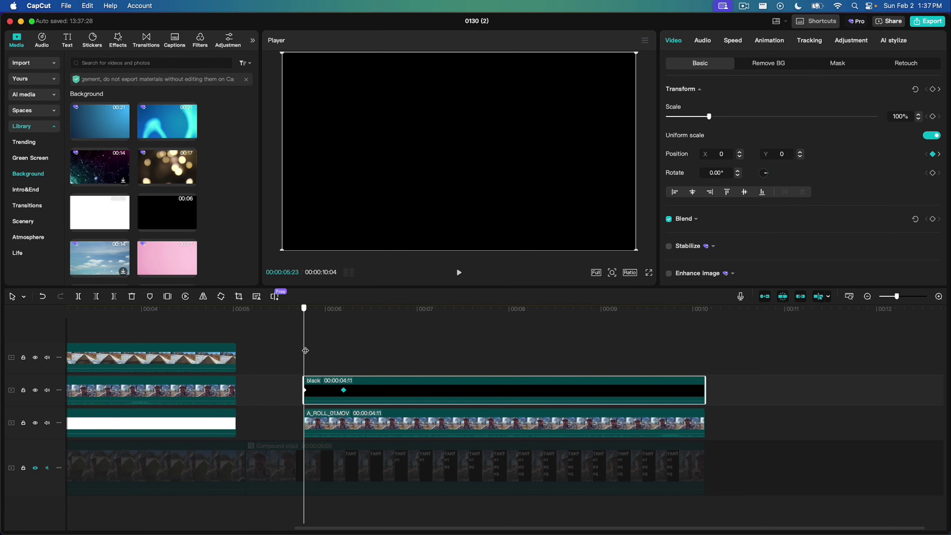
left_click(305, 392)
left_click_drag(498, 151, 144, 149)
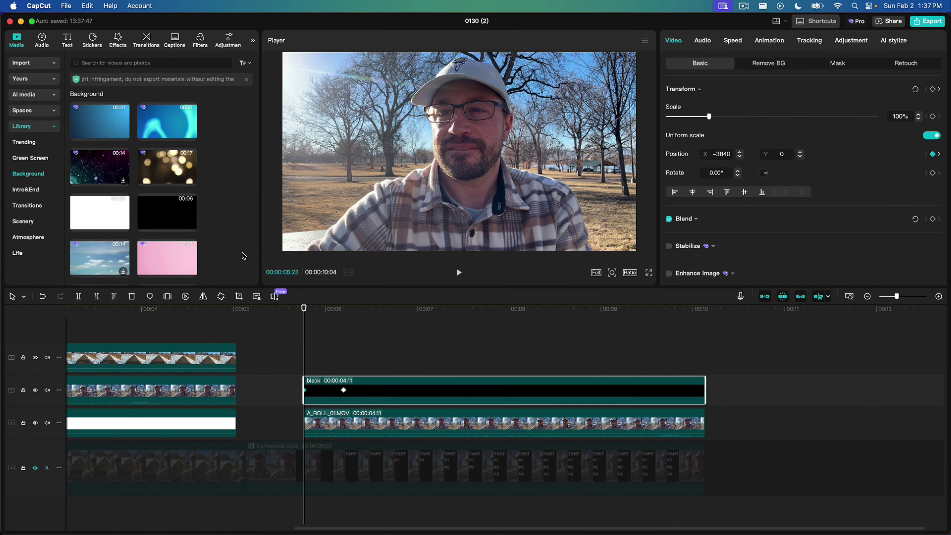
Step: Add a Position keyframe at the start of the second A_ROLL_01.MOV clip, at 00:00:05:23
left_click(293, 347)
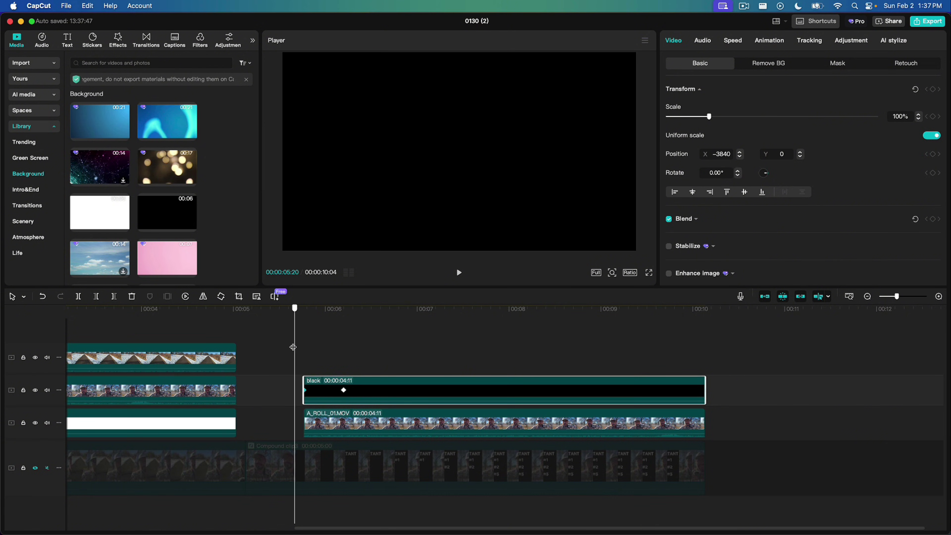
mouse_move(295, 346)
left_mouse_down()
mouse_move(353, 346)
mouse_move(310, 346)
mouse_move(344, 341)
mouse_move(307, 334)
mouse_move(342, 334)
mouse_move(304, 334)
left_mouse_up()
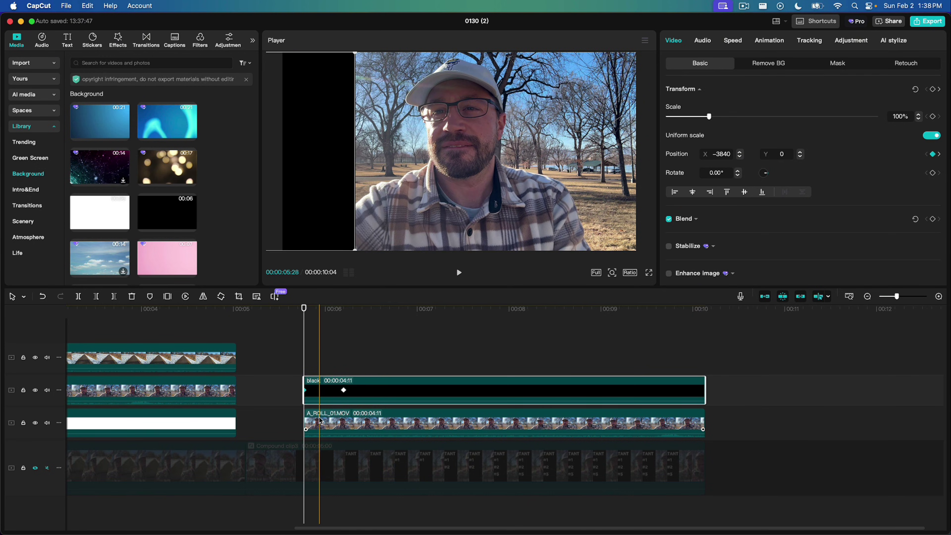
left_click(321, 420)
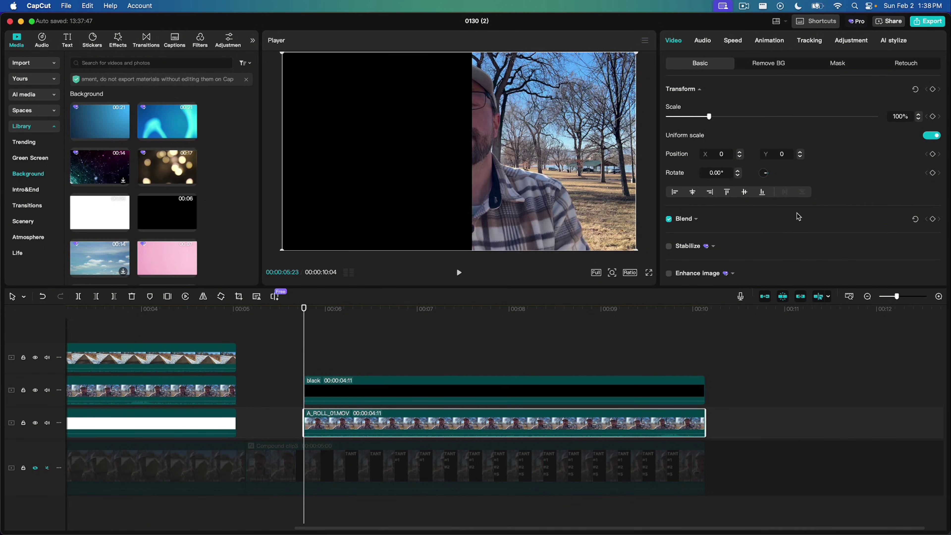
left_click(932, 155)
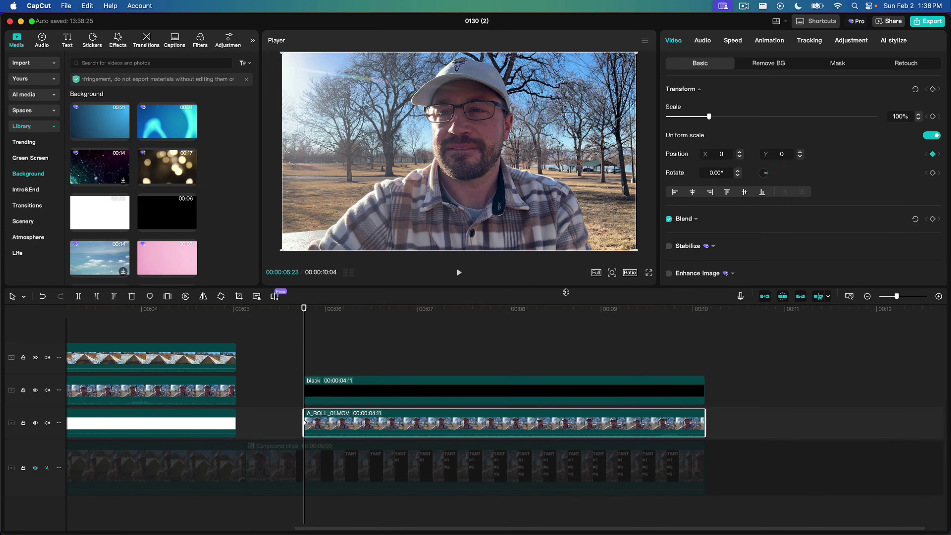
Step: Add a Position keyframe to the second A_ROLL_01.MOV clip at 00:00:06:06, aligned with the black clip's keyframe, and shift it right to X 1104
left_click(324, 347)
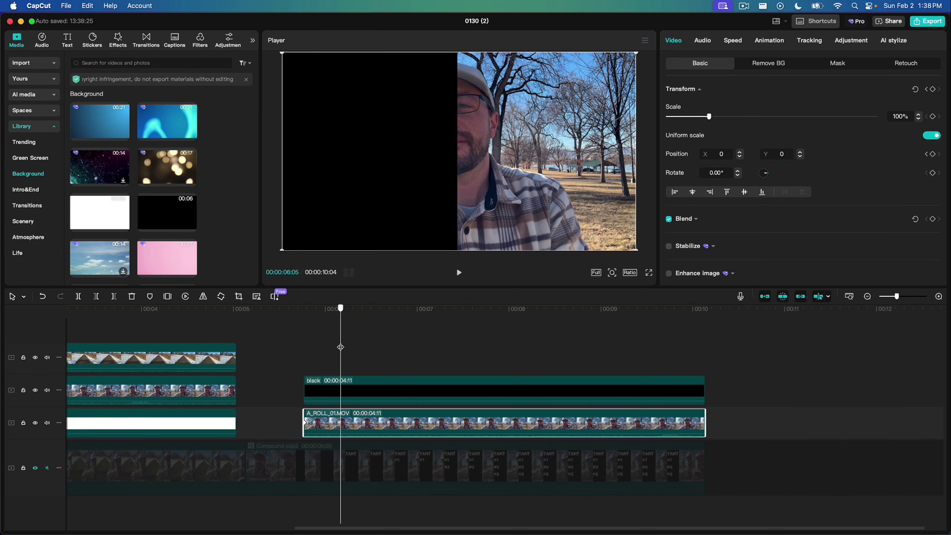
left_click(341, 391)
left_click(344, 391)
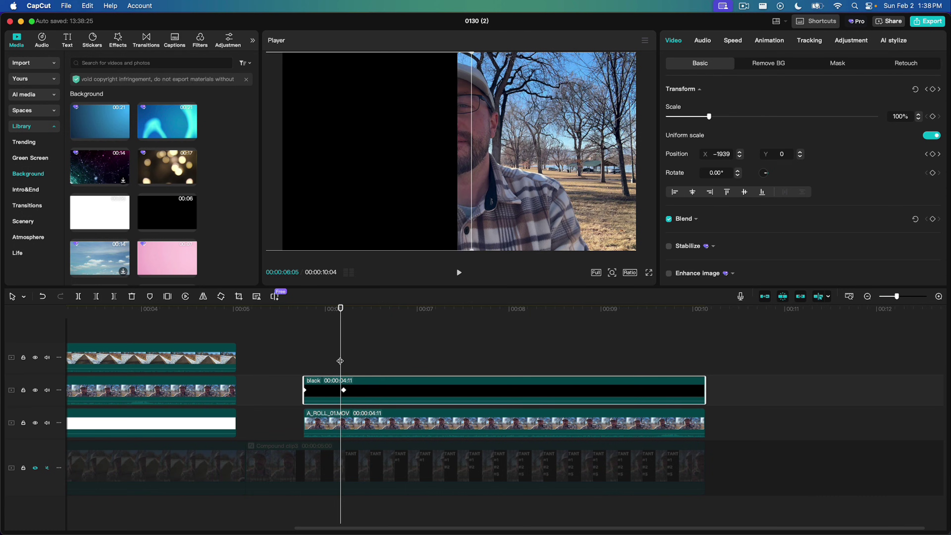
left_click(346, 424)
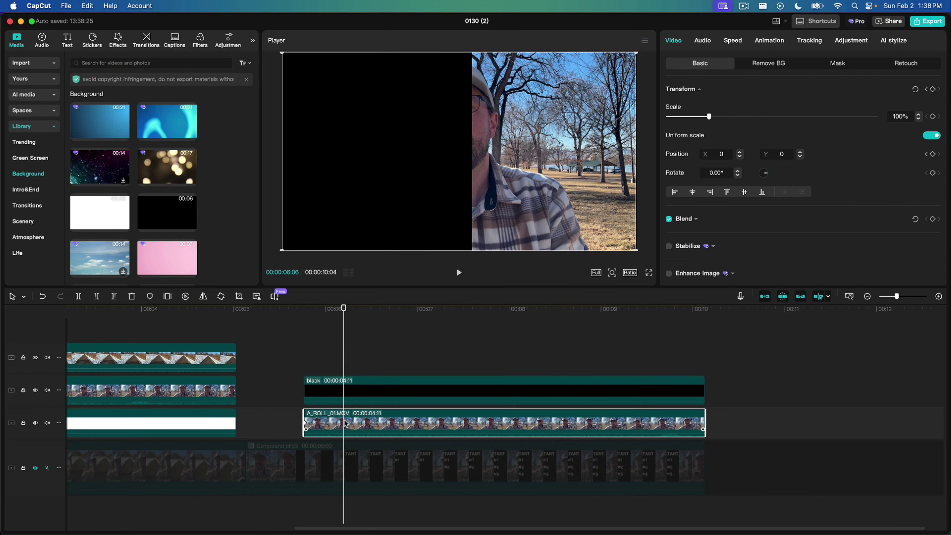
left_click(933, 155)
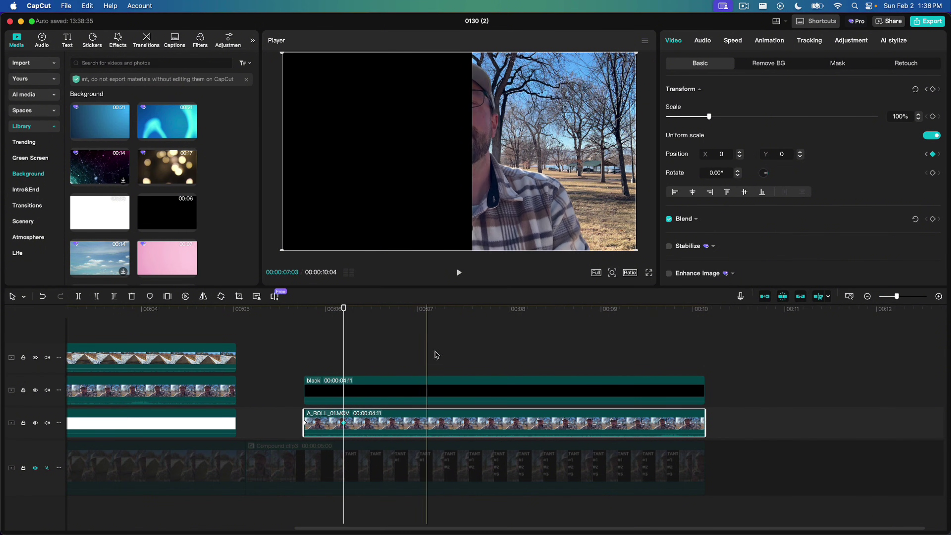
left_click_drag(528, 162, 638, 161)
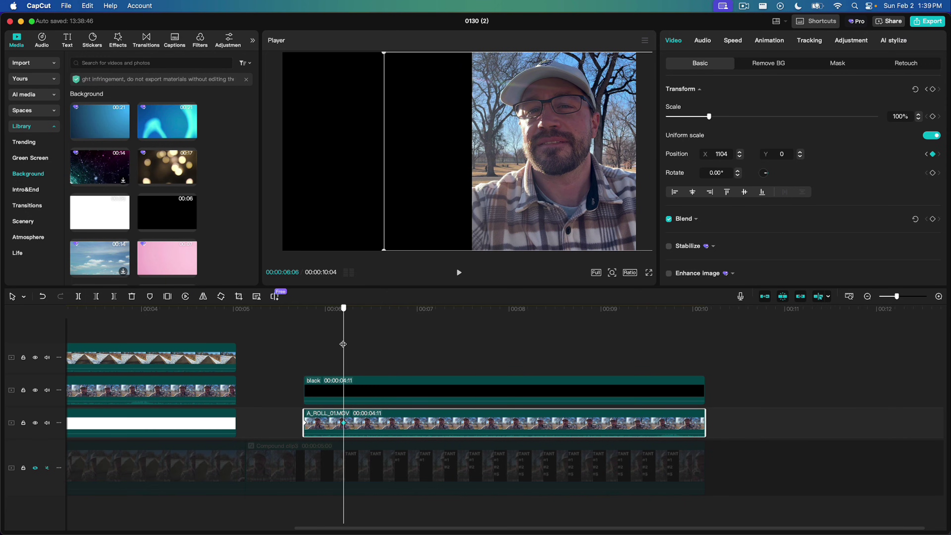
Step: Mute the track holding the second A_ROLL_01.MOV clip and play back the black panel's slide-in
left_click(47, 423)
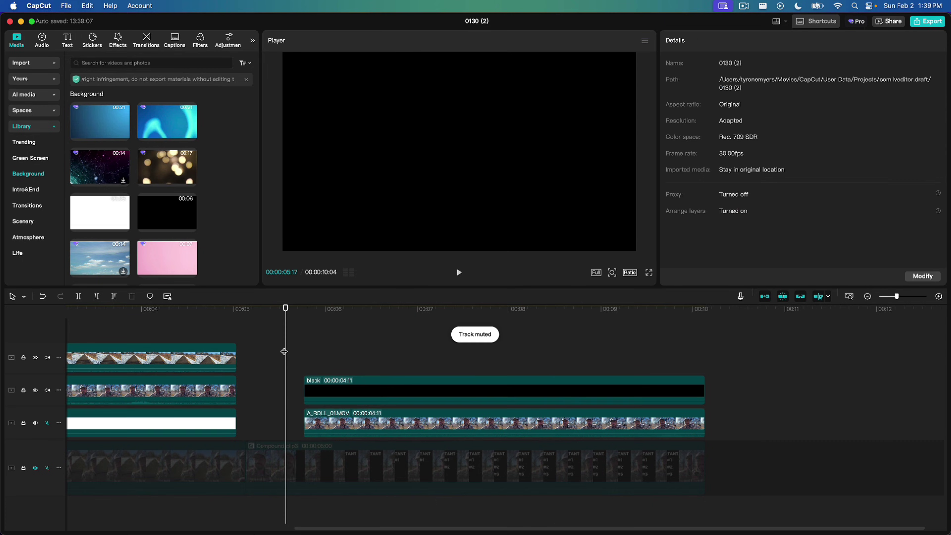
key("space")
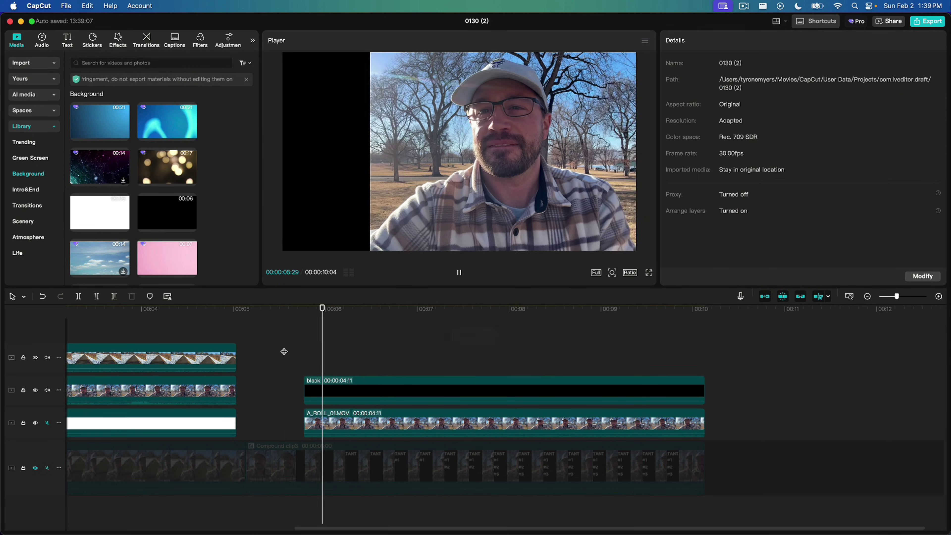
key("space")
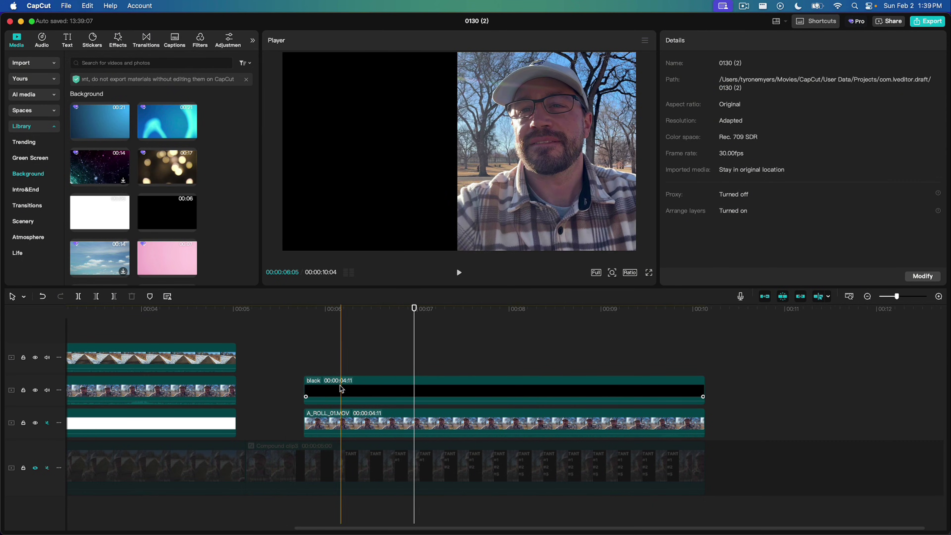
Step: Shorten the black clip to 00:00:04:05 and add Position keyframes to it at 00:00:09:15 and 00:00:09:26
left_click(646, 390)
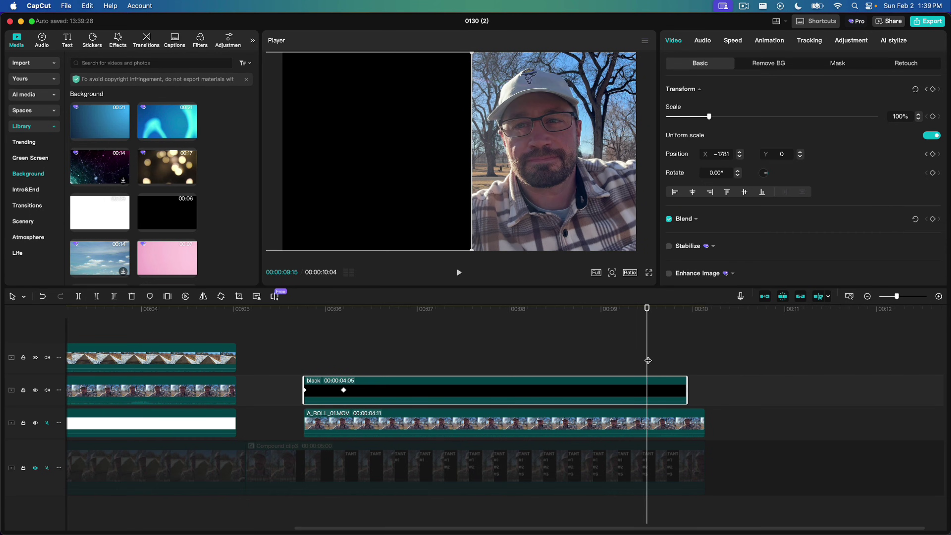
left_click(932, 155)
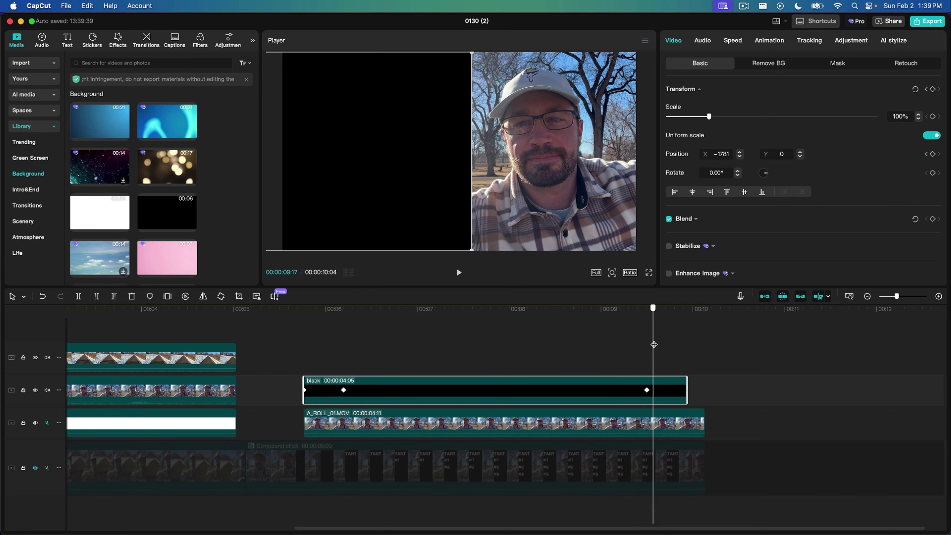
left_click(680, 346)
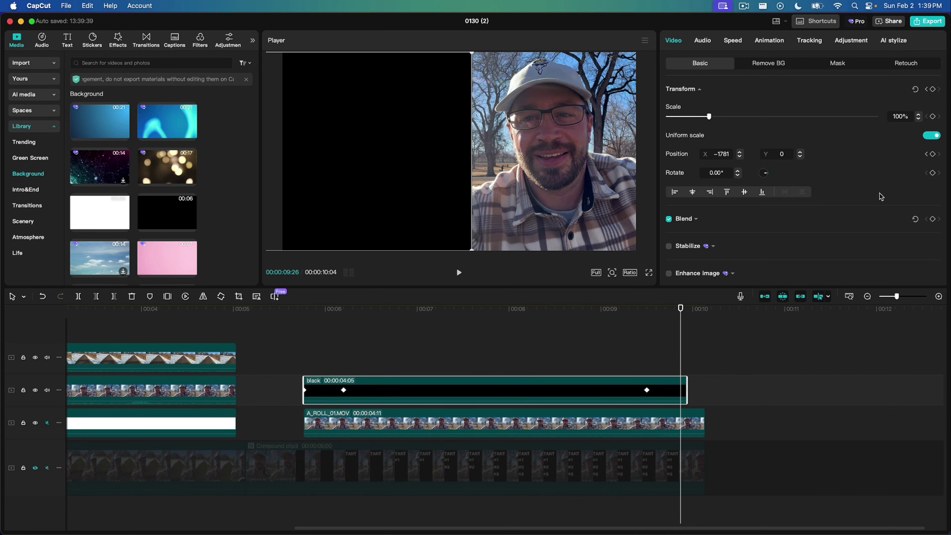
left_click(933, 154)
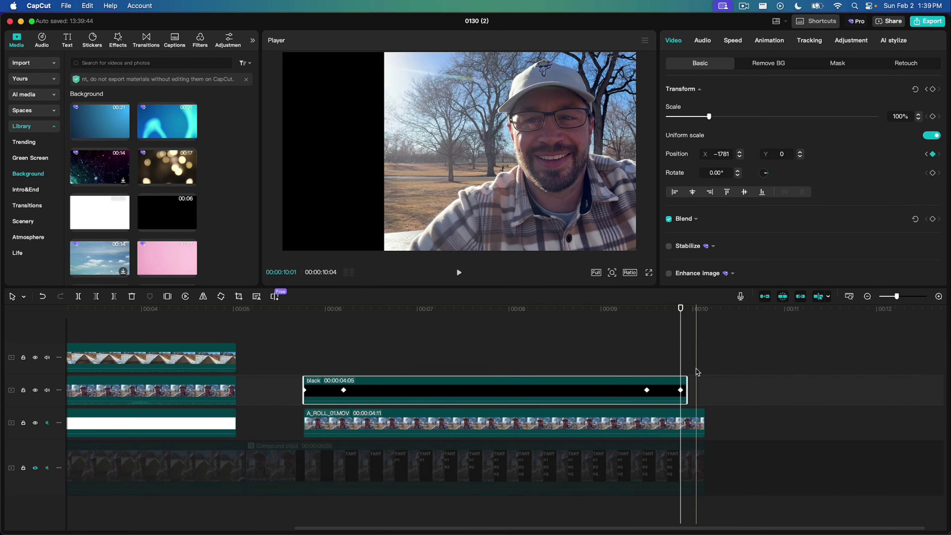
Step: Shift the black clip out of the frame to the left, to about X -3839, at its last keyframe
left_click(647, 391)
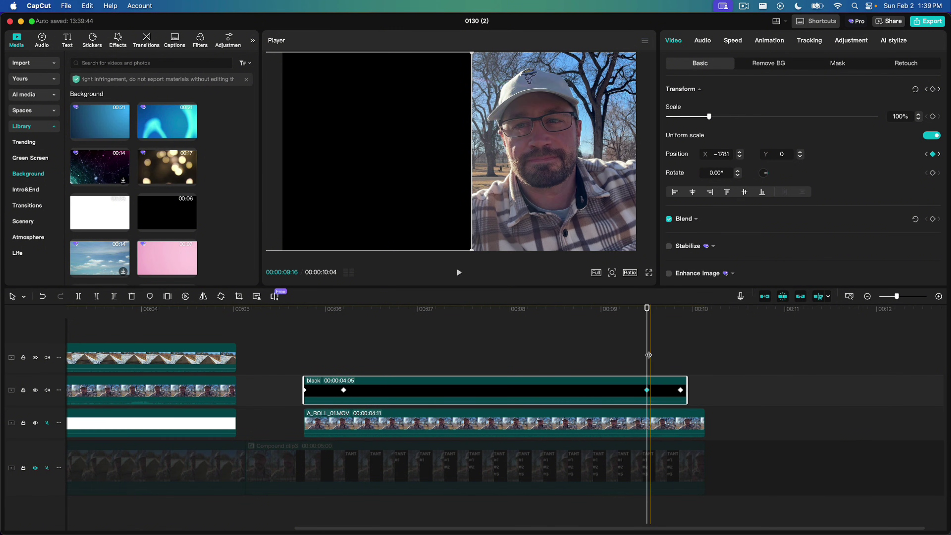
left_click(679, 364)
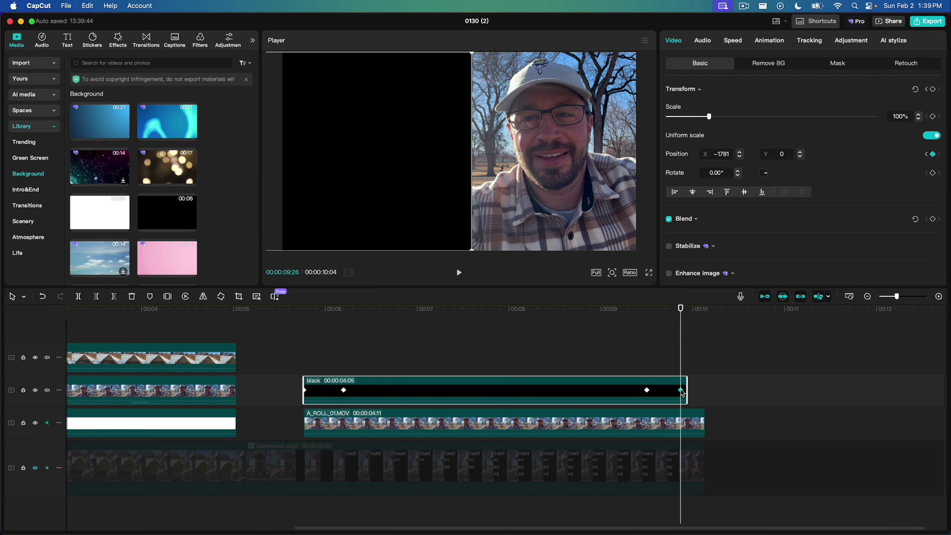
left_click_drag(450, 149, 260, 144)
Step: Add a Position keyframe to the second A_ROLL_01.MOV clip at 00:00:09:15, matching the black clip's third keyframe
left_click(629, 337)
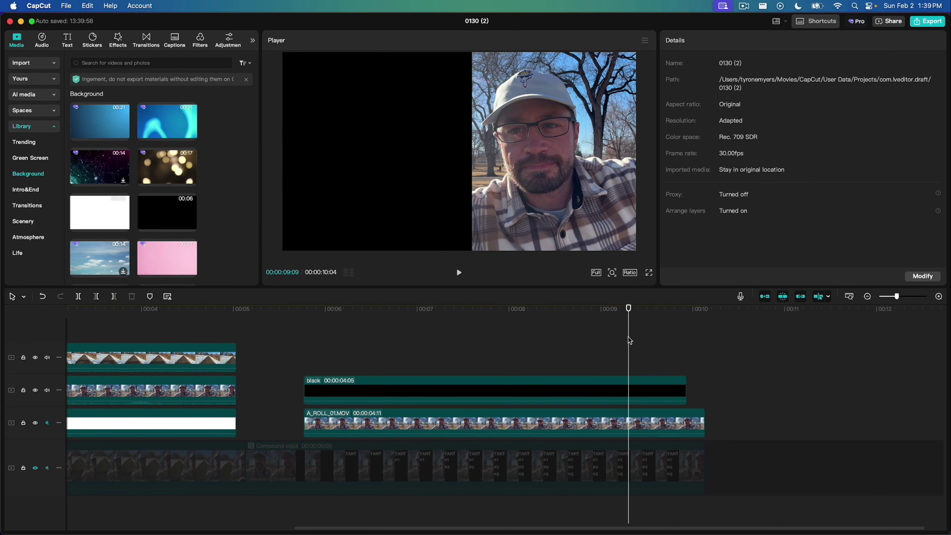
left_click_drag(629, 336, 650, 342)
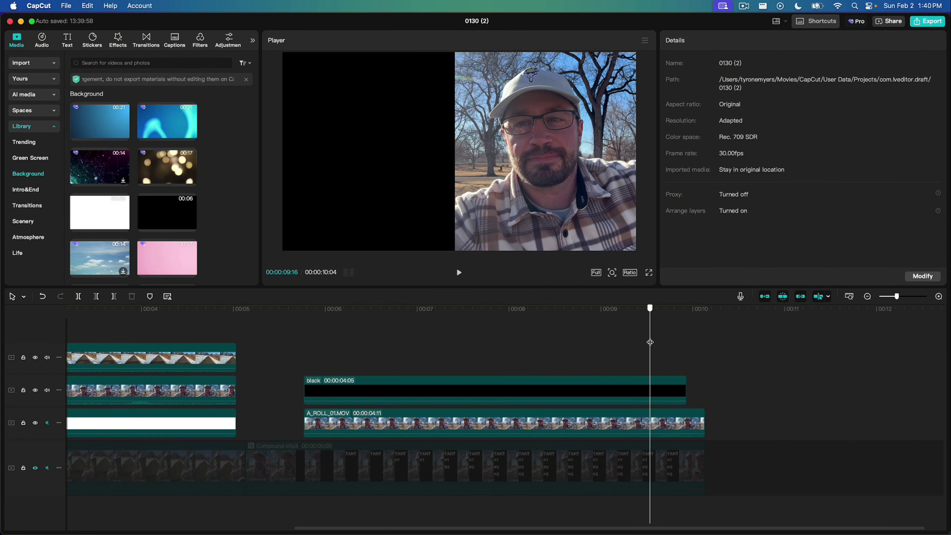
left_click(652, 421)
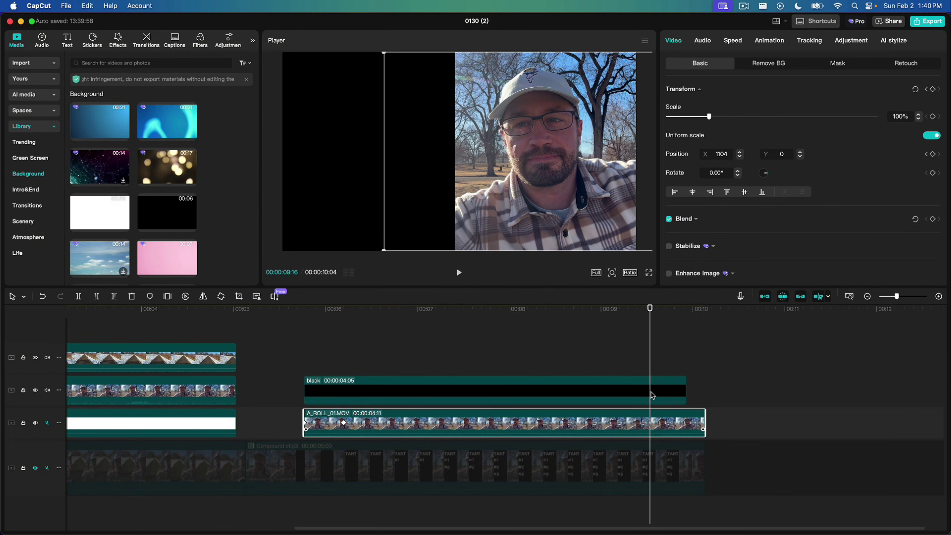
left_click(652, 395)
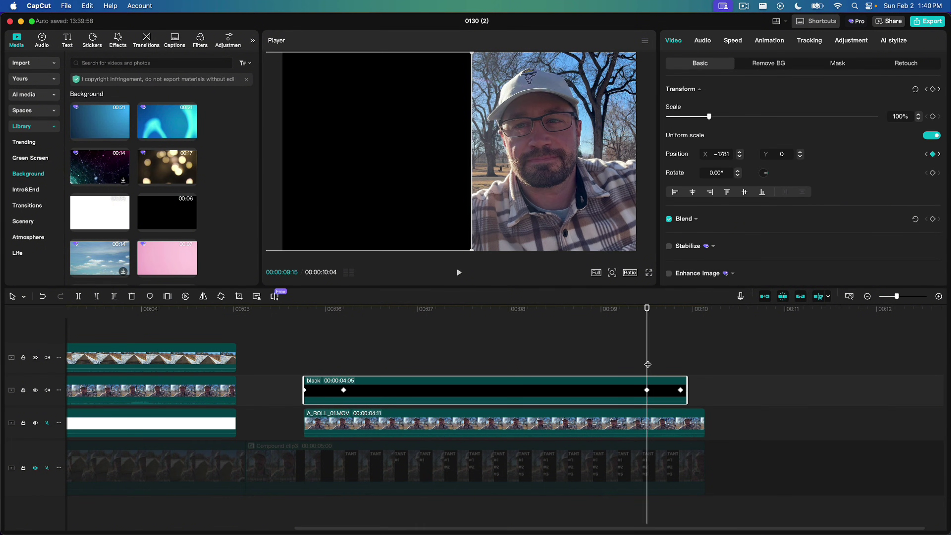
left_click(649, 429)
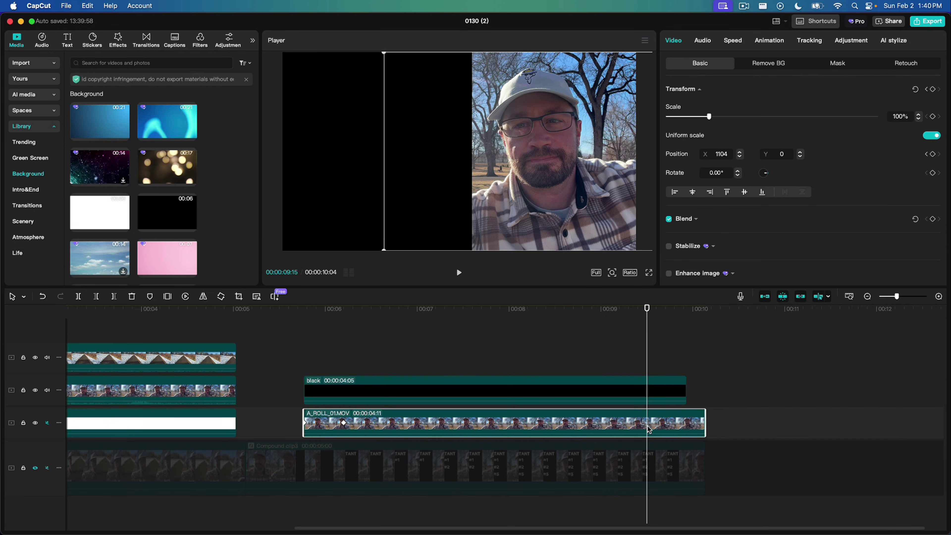
left_click(934, 154)
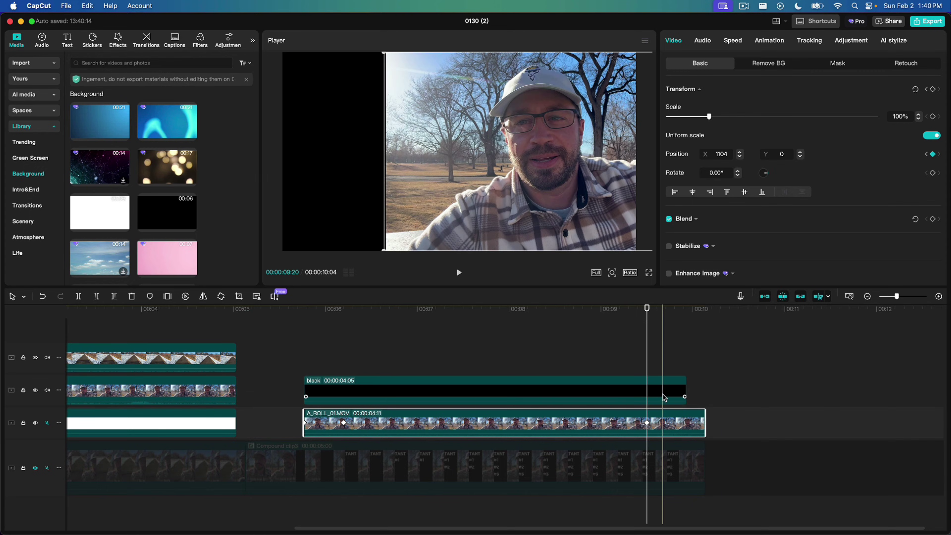
Step: Add a Position keyframe to the second A_ROLL_01.MOV clip at 00:00:09:26 and shift the clip left, back towards the frame's centre
left_click(665, 390)
left_click(668, 356)
left_click_drag(668, 356, 681, 356)
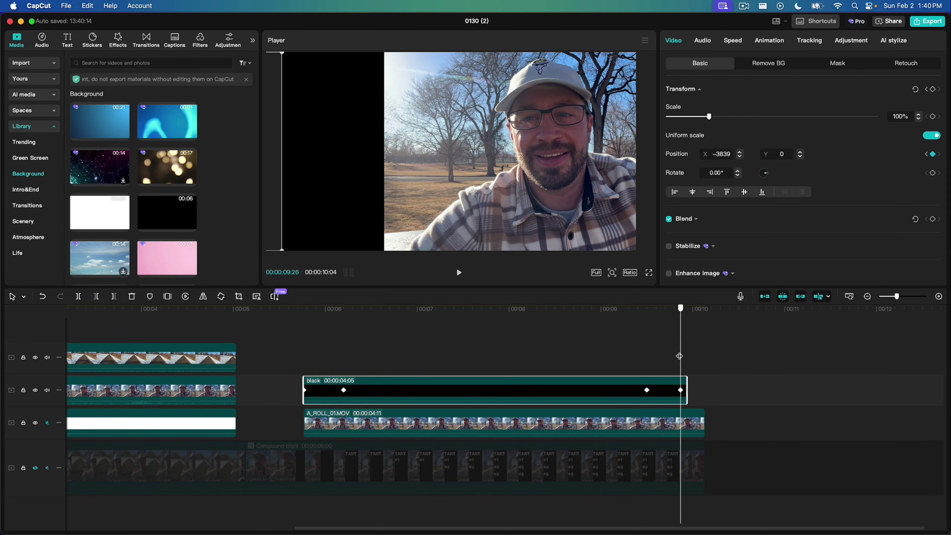
left_click(684, 425)
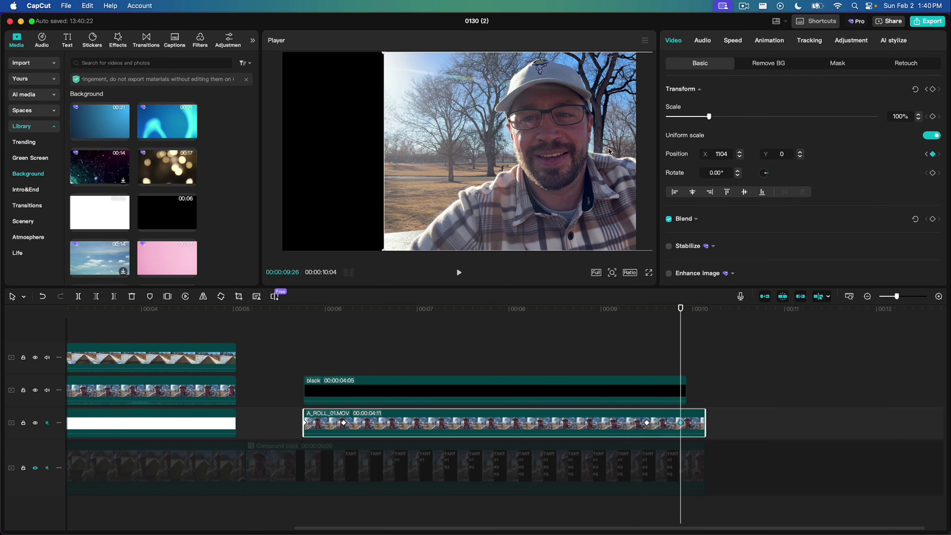
left_click_drag(609, 152, 514, 151)
Step: Preview the split layout near its end and review the Position keyframes on the black clip and the second A_ROLL_01.MOV clip
left_click(632, 358)
left_click(641, 358)
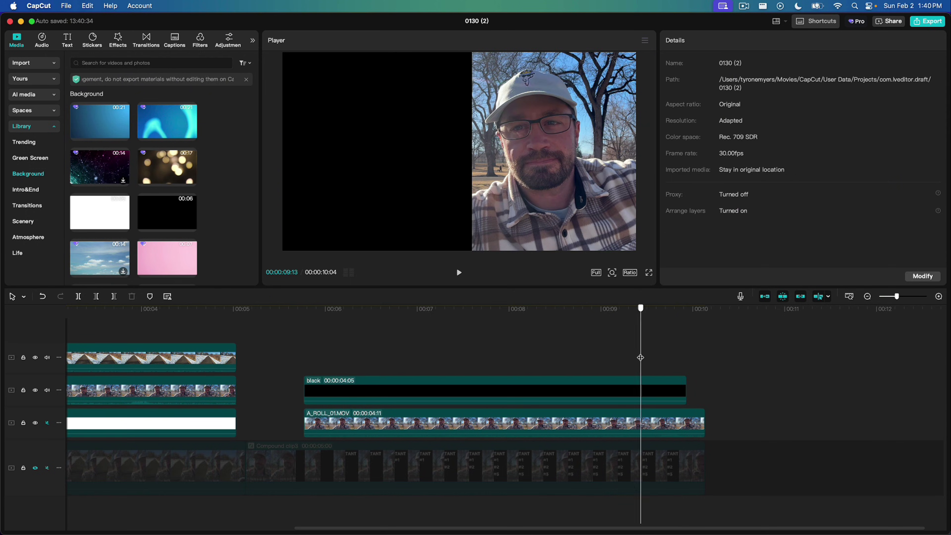
left_click_drag(641, 358, 588, 362)
key("space")
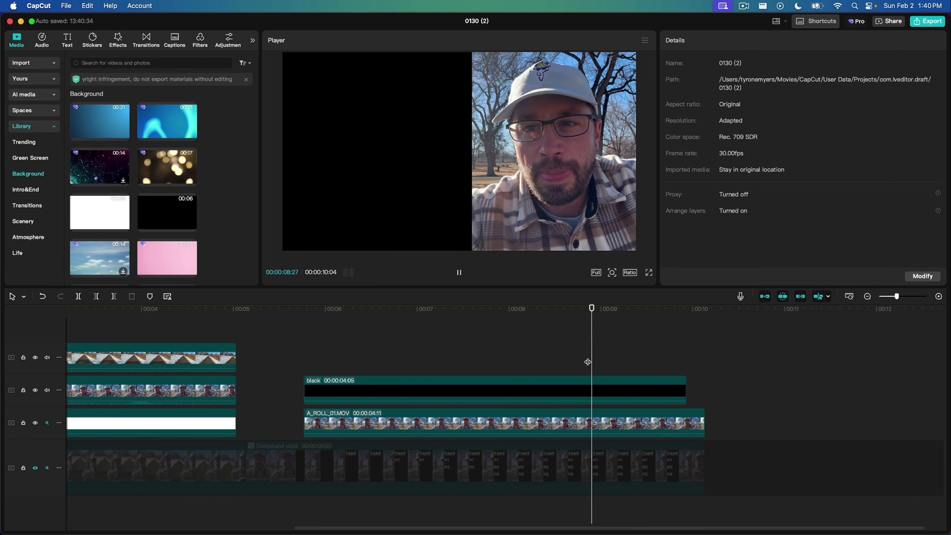
key("super+minus")
left_click(569, 356)
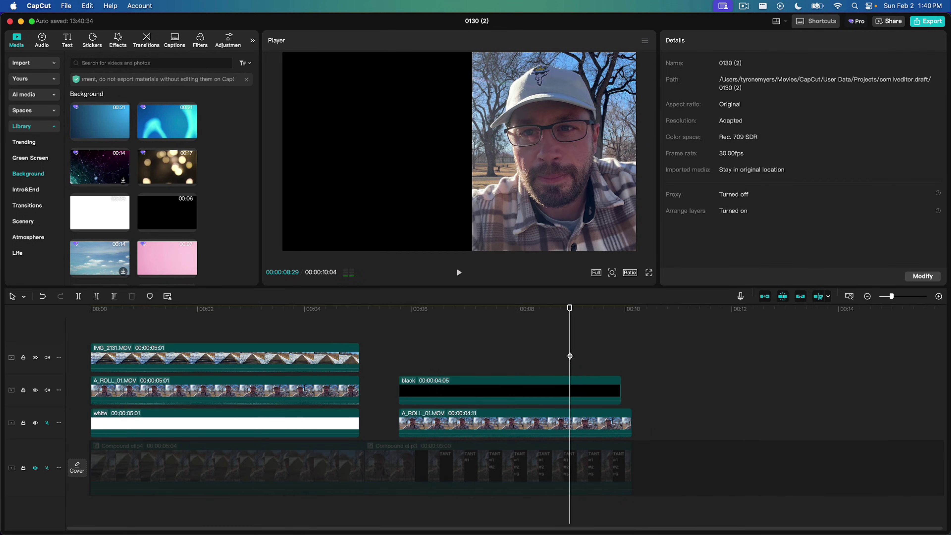
left_click(496, 385)
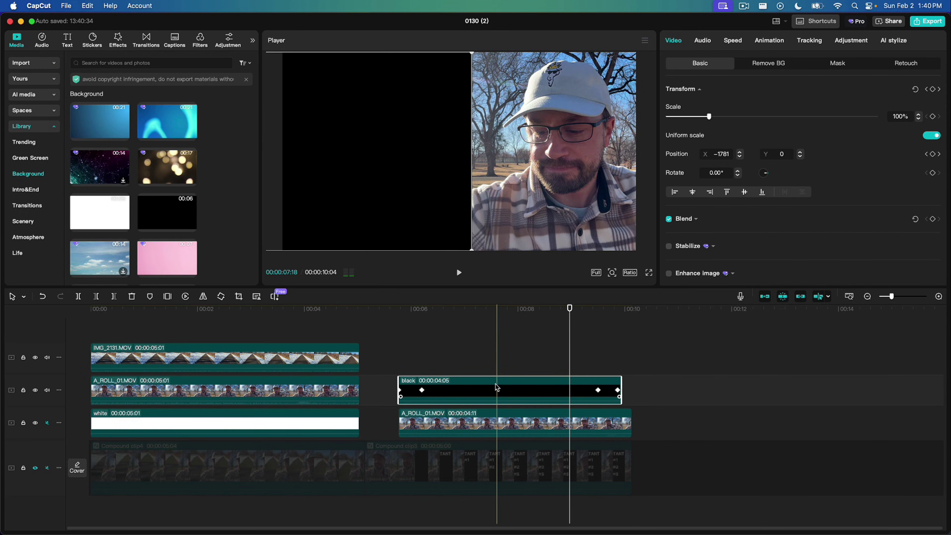
left_click(449, 419)
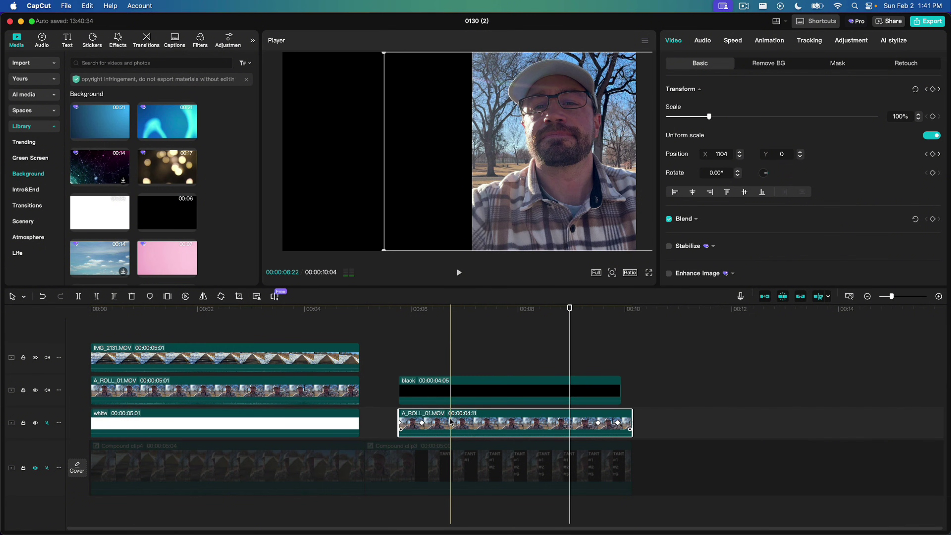
Step: Apply Auto curve to the X-position keyframes of the second A_ROLL_01.MOV clip in its Transform graph to smooth its shifts
left_click(452, 421)
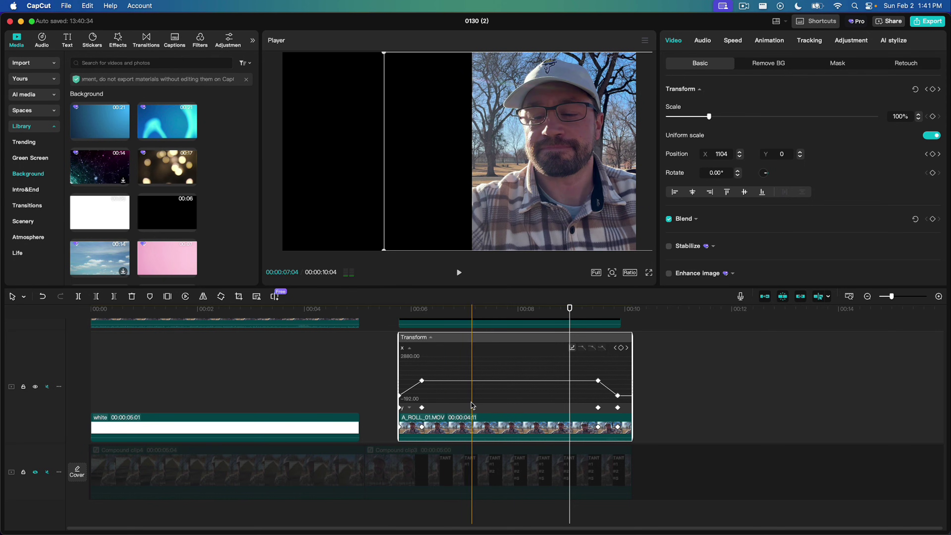
left_click(422, 381)
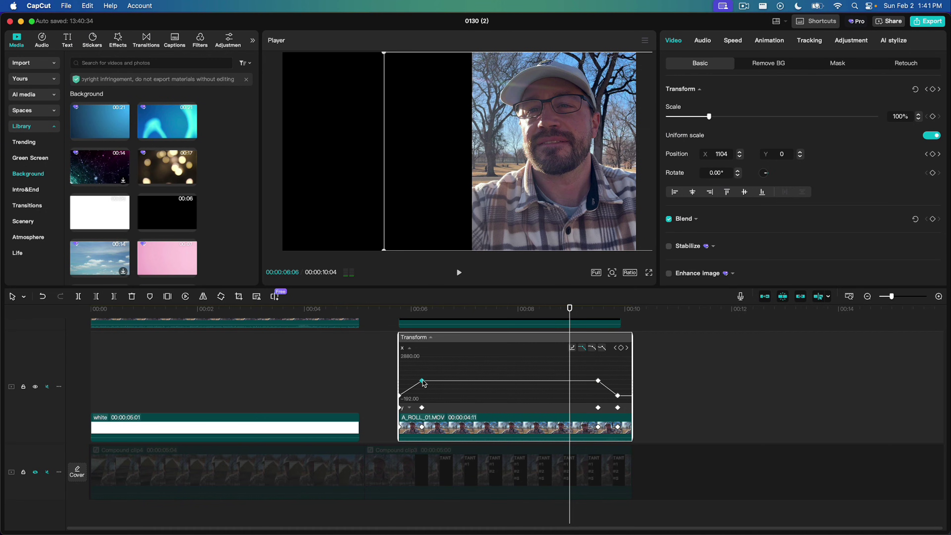
scroll(423, 382, "up", 2)
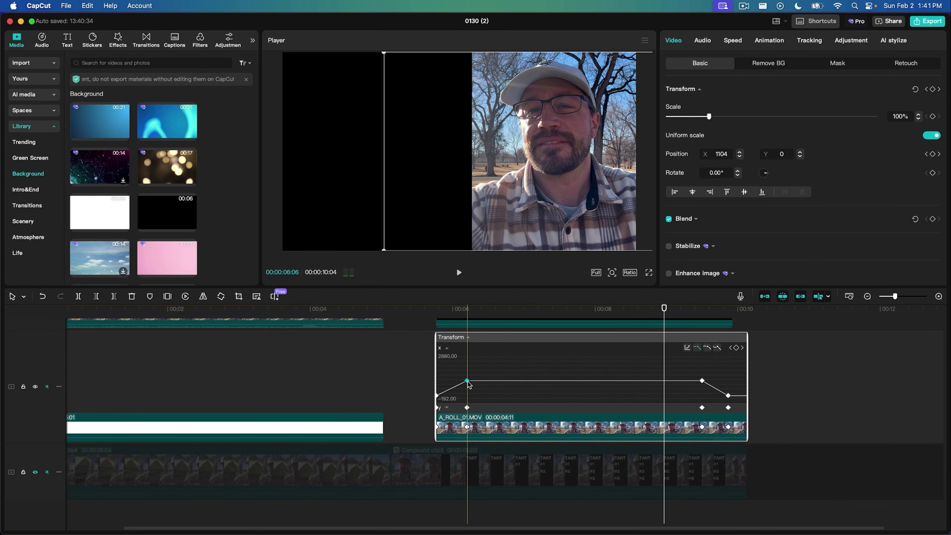
left_click(707, 349)
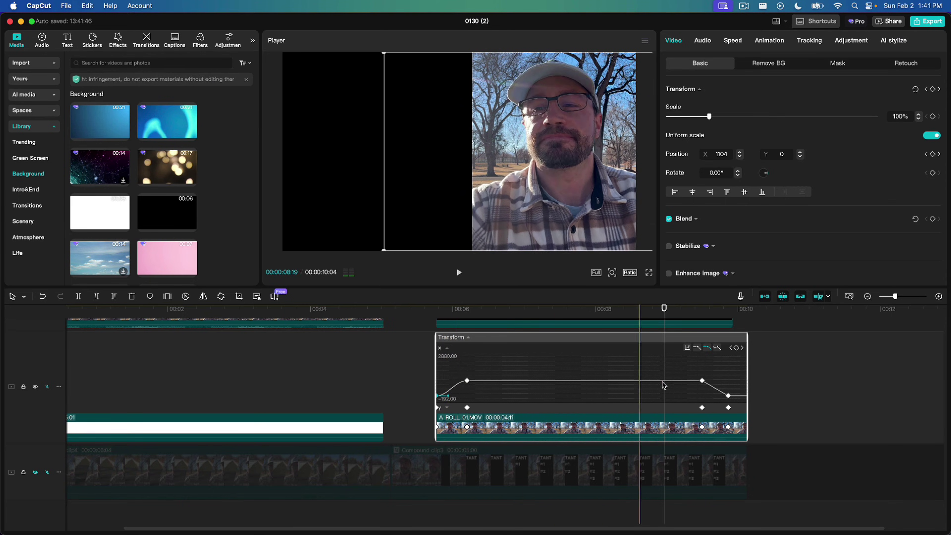
left_click(707, 347)
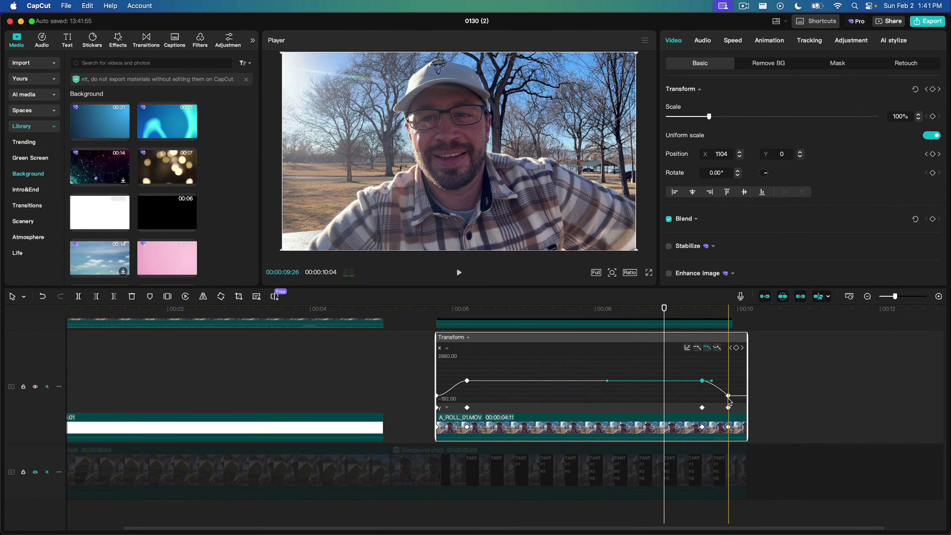
left_click(728, 396)
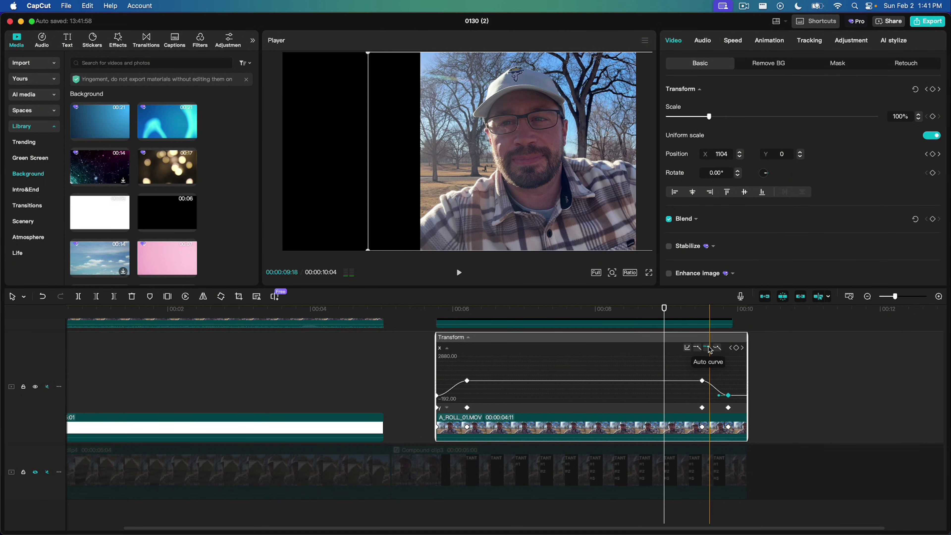
left_click(679, 375)
Step: Apply Auto curve to all four X-position keyframes of the black clip in its Transform graph, then close the graph
left_click(660, 391)
left_click(660, 393)
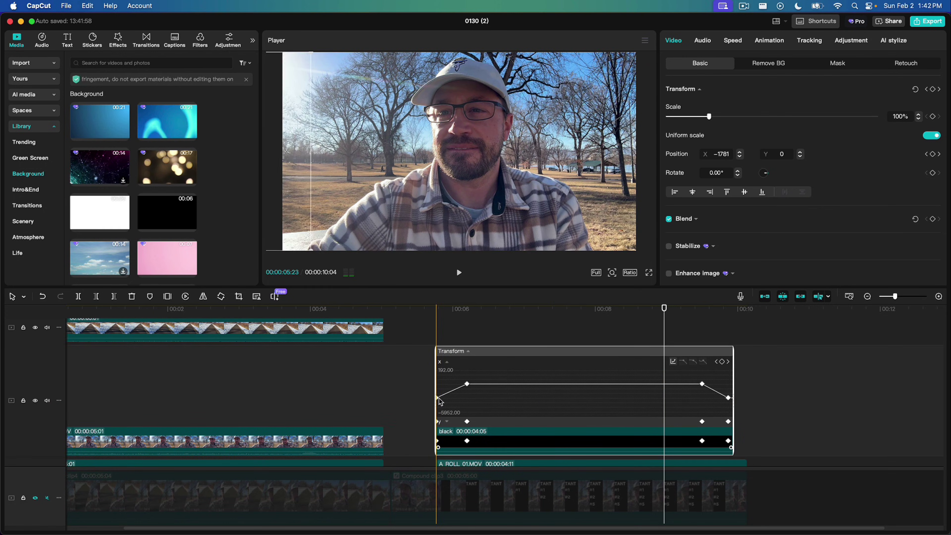
left_click(440, 397)
left_click(693, 361)
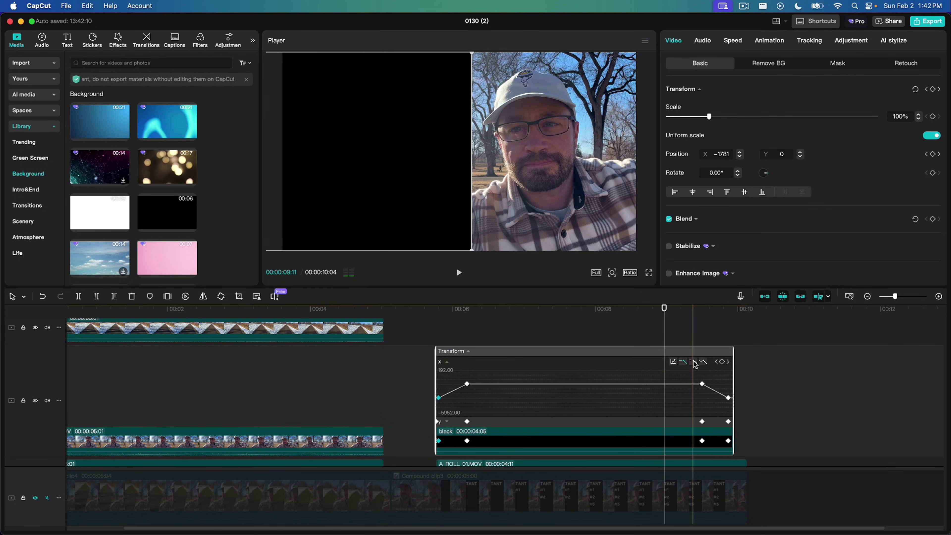
left_click(467, 384)
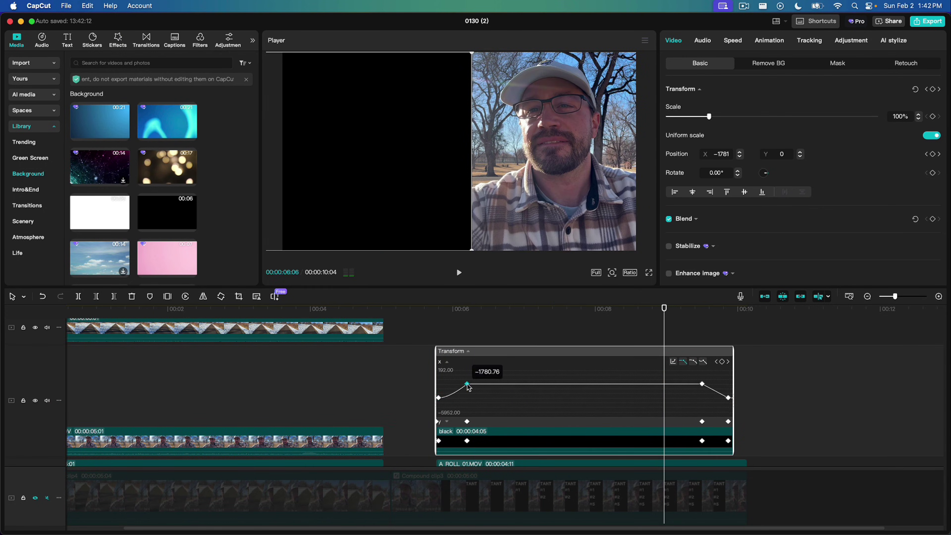
left_click(693, 362)
left_click(702, 384)
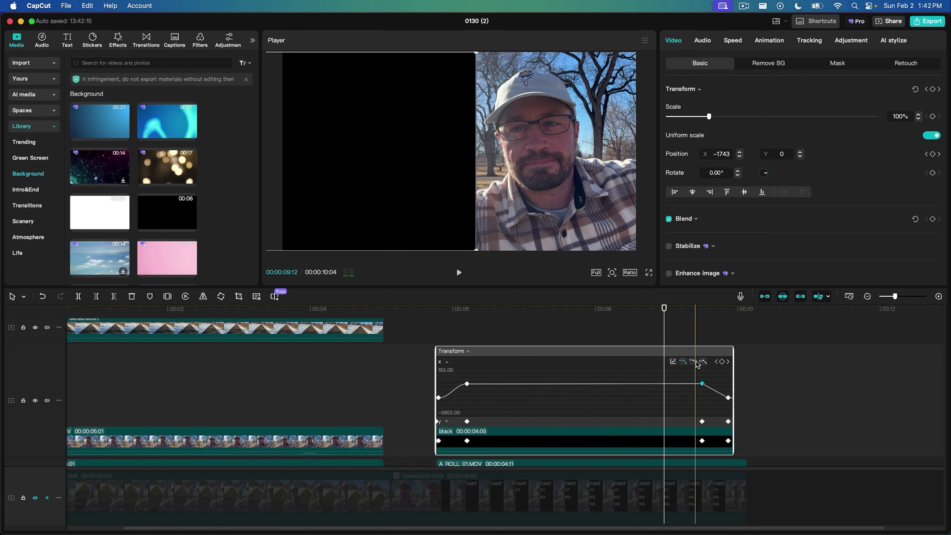
left_click(728, 397)
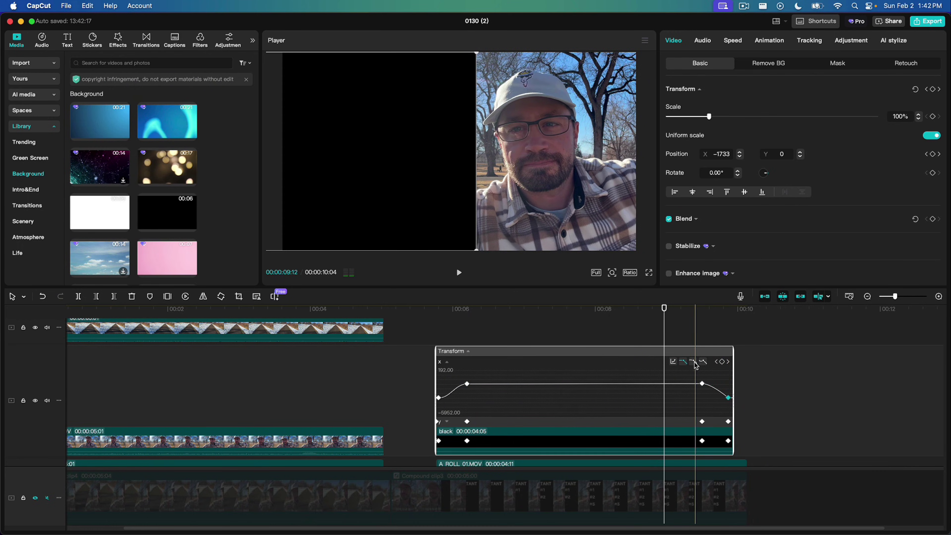
left_click(692, 361)
left_click(691, 365)
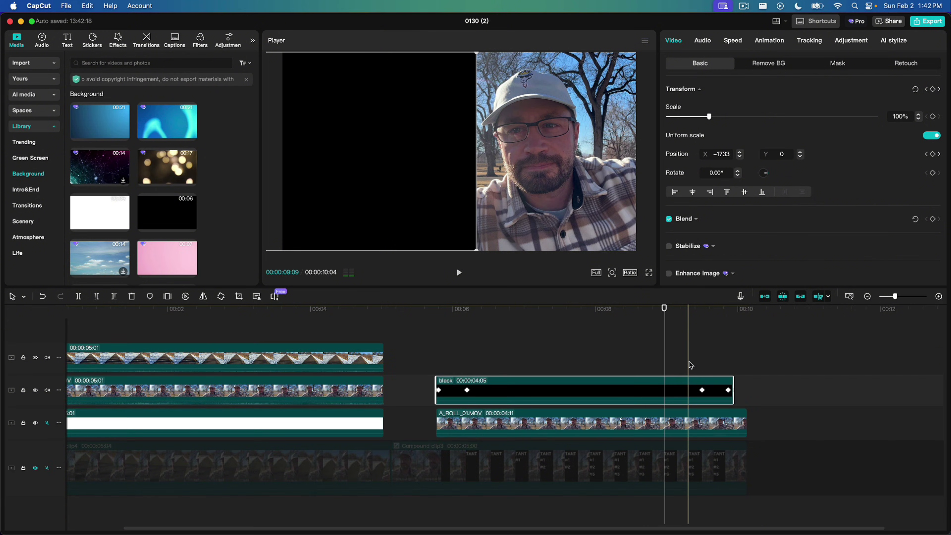
Step: Preview the smoothed slide of the black clip and park the playhead at about 00:00:06:13
left_click(427, 356)
key("space")
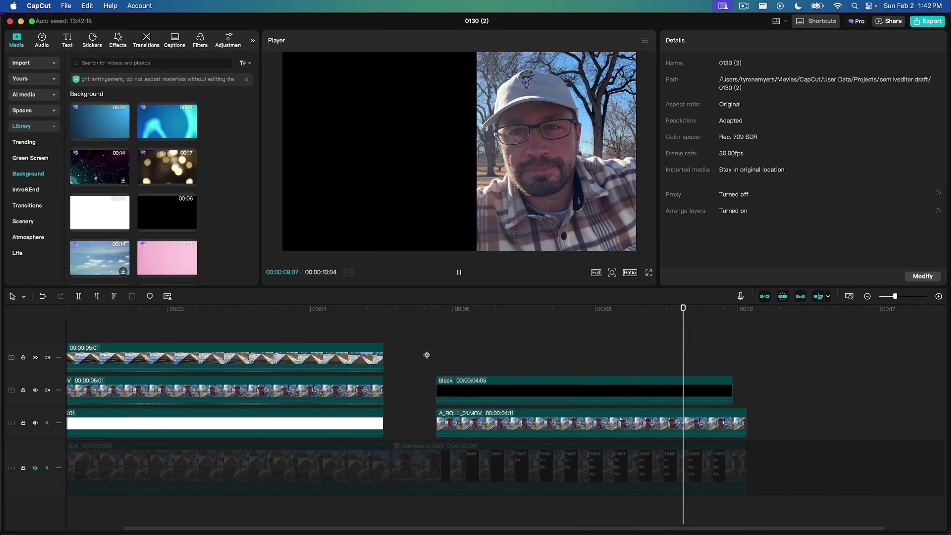
left_click(483, 390)
left_click(481, 354)
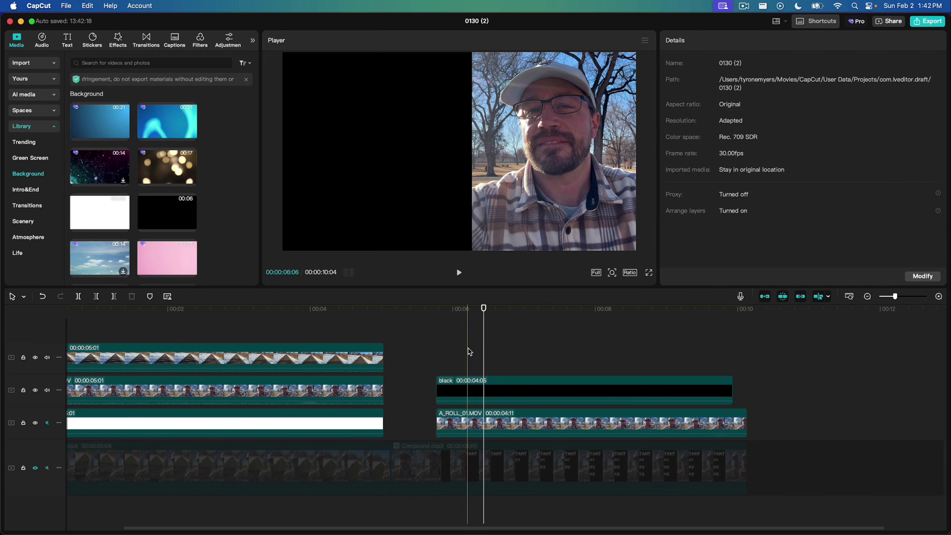
left_click_drag(481, 354, 484, 354)
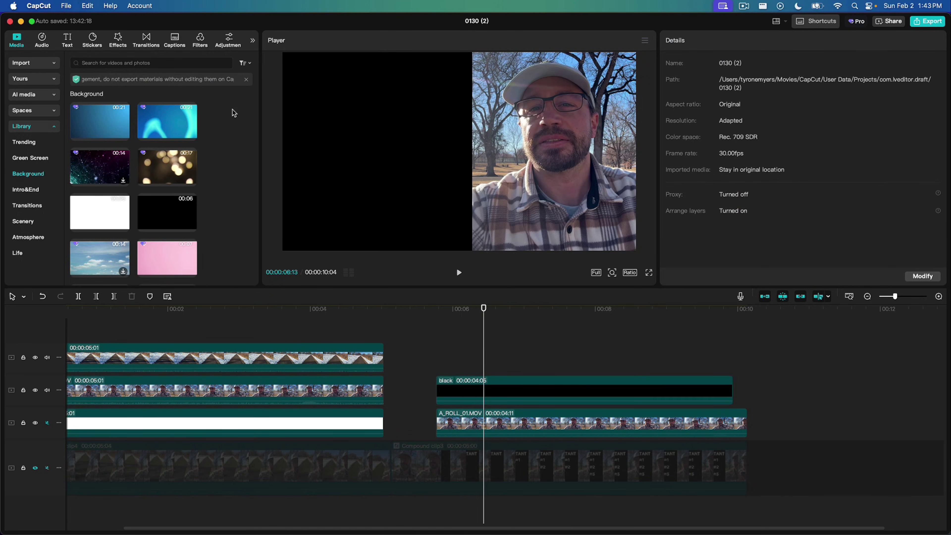
Step: Add an "Important" title above the black clip, set its font to Resolve and place it at the top of the black panel
left_click(66, 39)
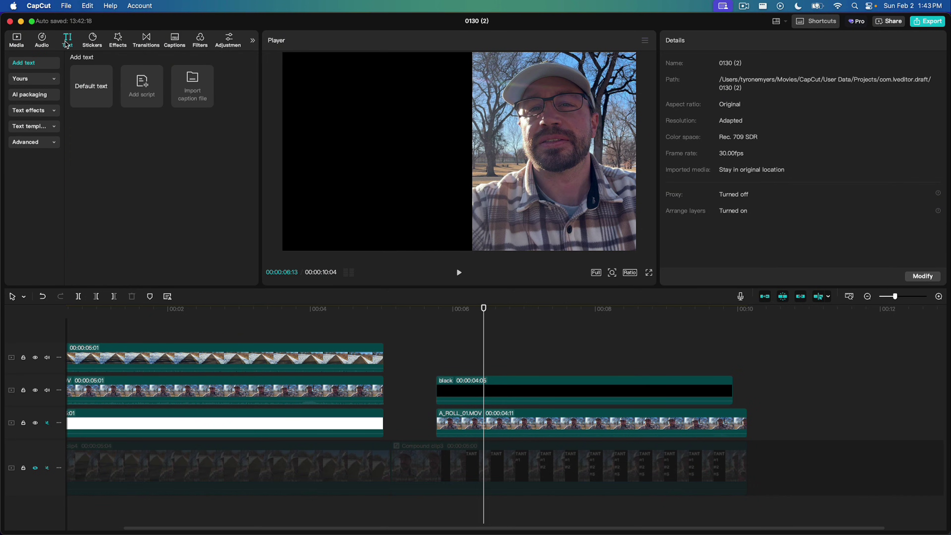
left_click_drag(80, 70, 472, 373)
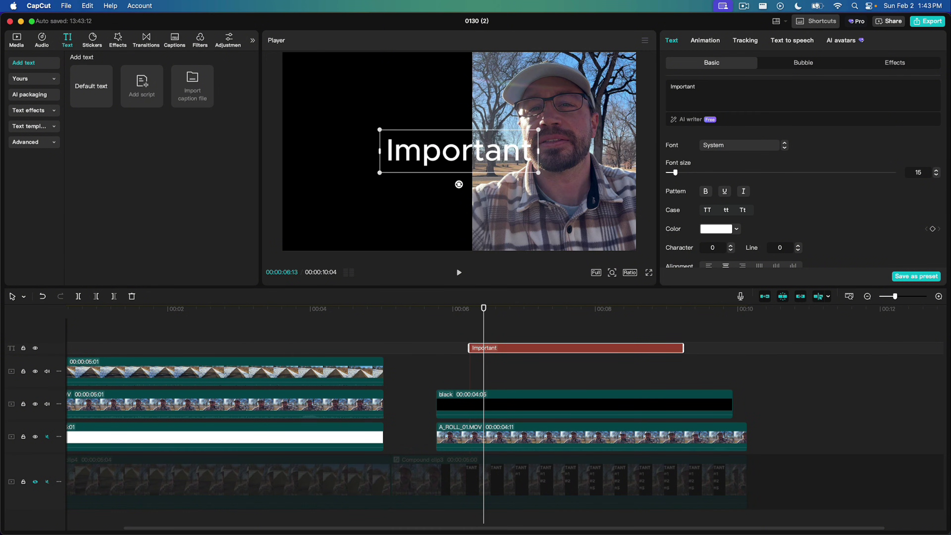
left_click(755, 150)
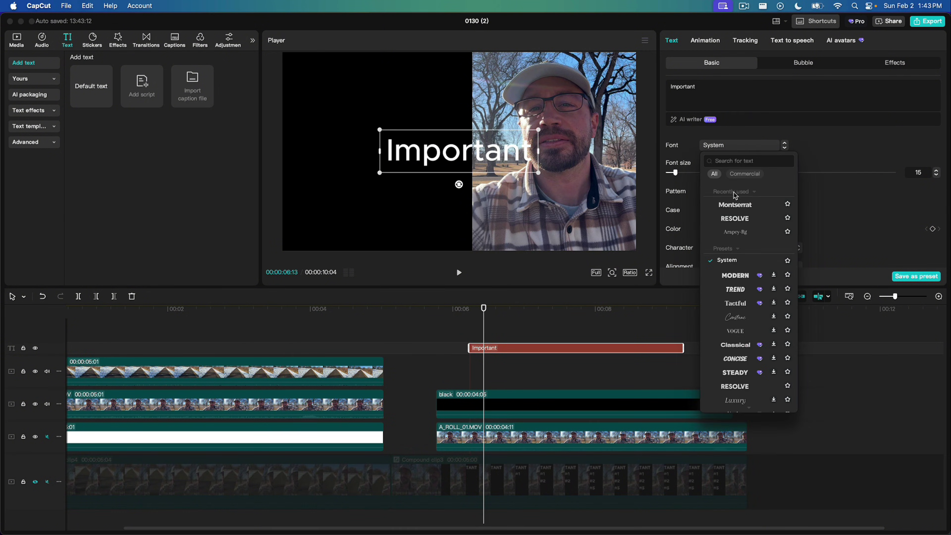
left_click(735, 219)
left_click_drag(527, 155, 449, 87)
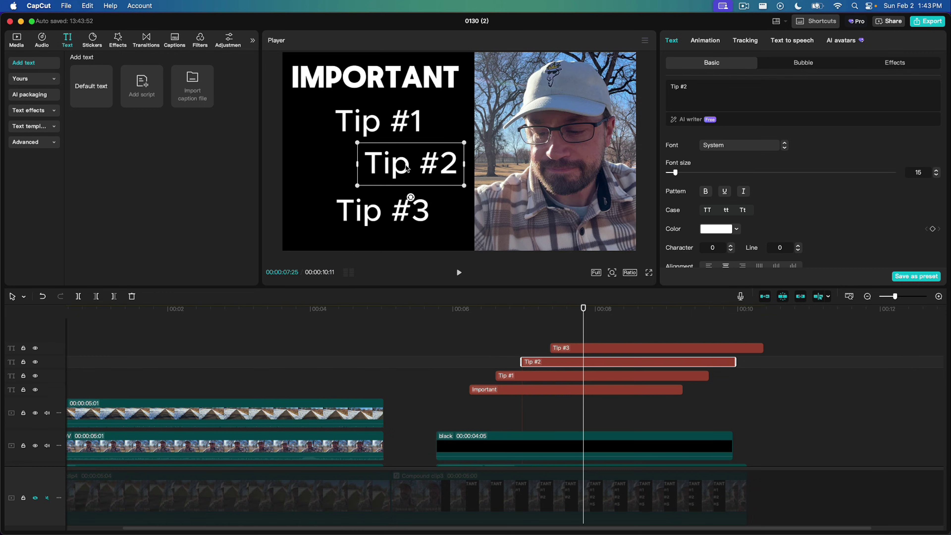
Step: Line up the Tip #2 title with the other tips and set the font of all three Tip titles to Montserrat
left_click_drag(407, 167, 381, 165)
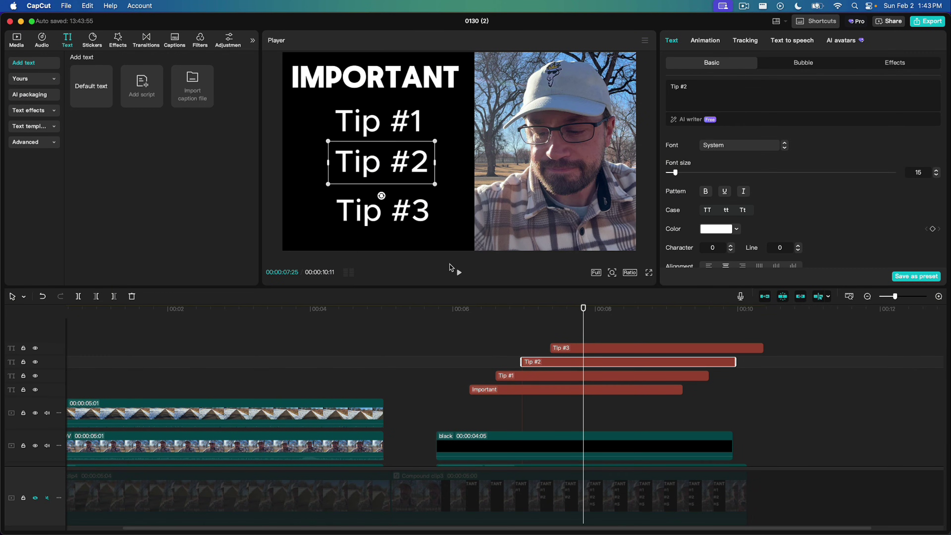
left_click_drag(562, 323, 529, 369)
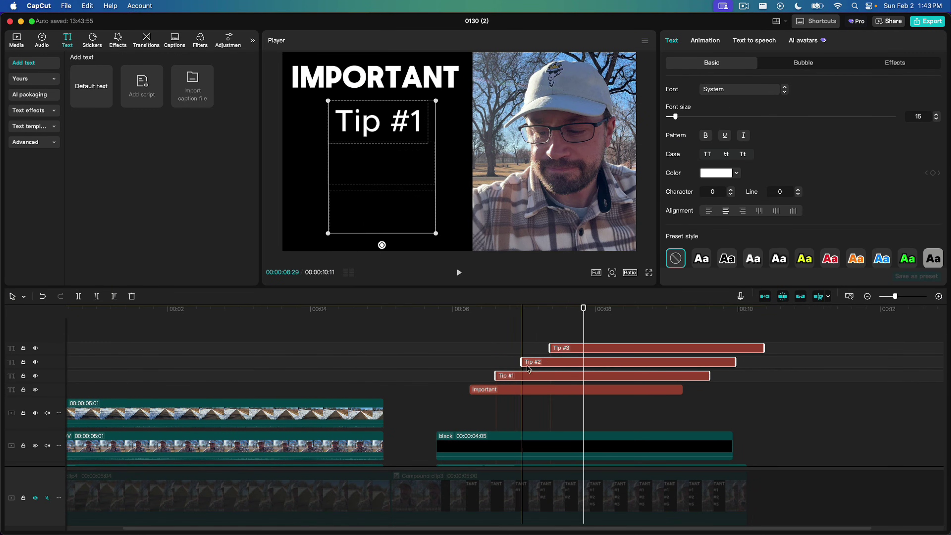
left_click(764, 90)
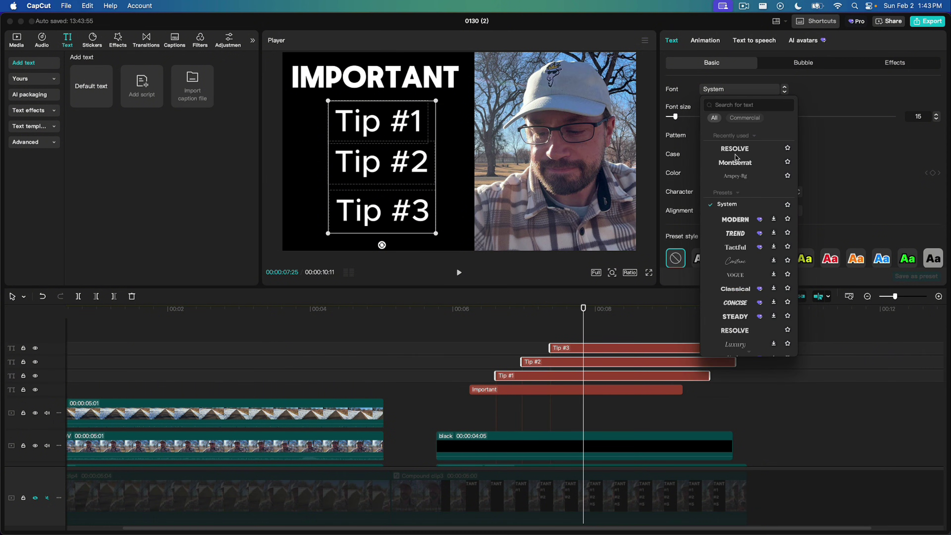
left_click(736, 162)
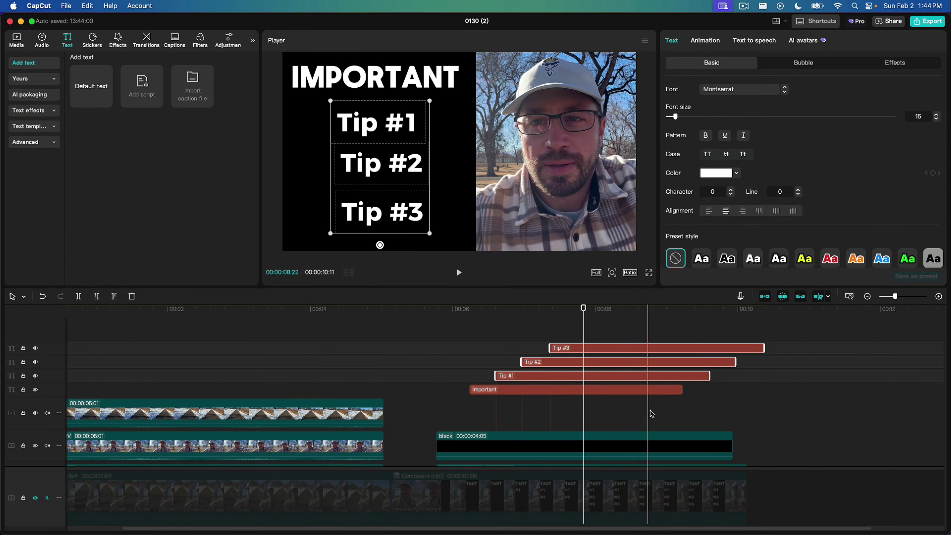
Step: Centre the Important, Tip #1, Tip #2 and Tip #3 titles horizontally on one another and distribute them evenly vertically
left_click_drag(706, 403, 642, 350)
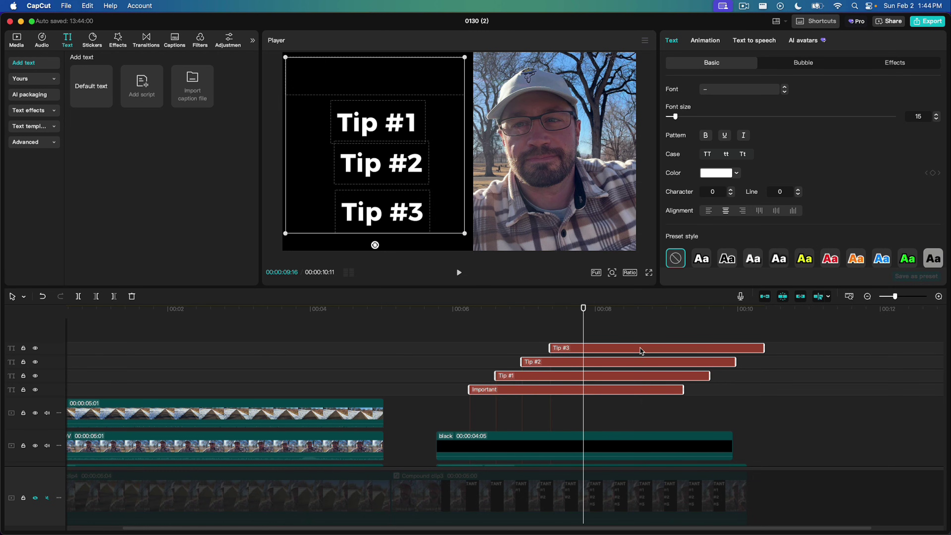
scroll(750, 167, "down", 10)
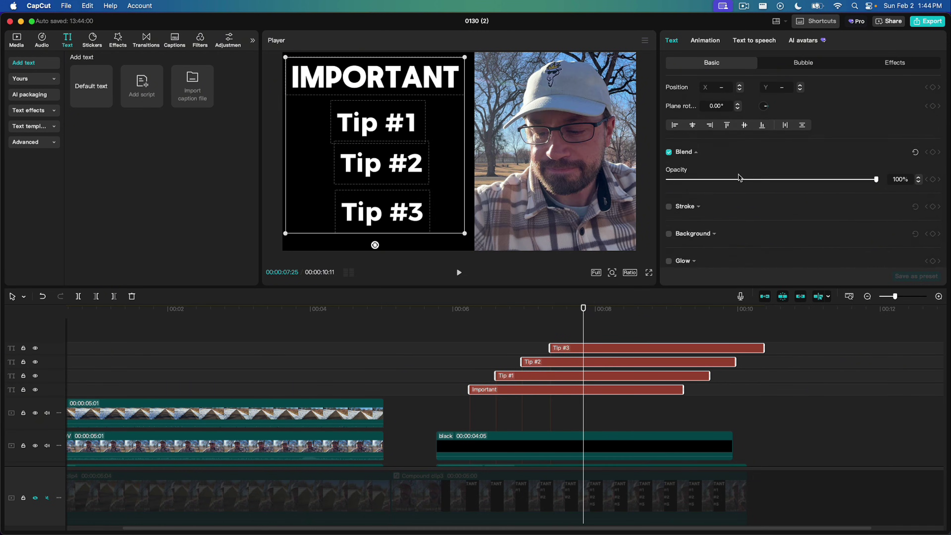
left_click(693, 129)
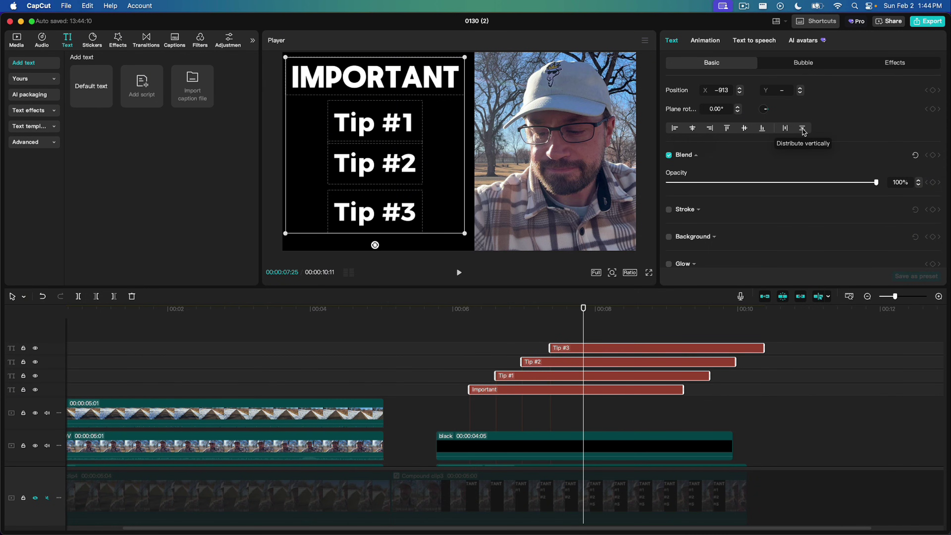
mouse_move(645, 329)
left_mouse_down()
mouse_move(635, 329)
mouse_move(658, 329)
left_mouse_up()
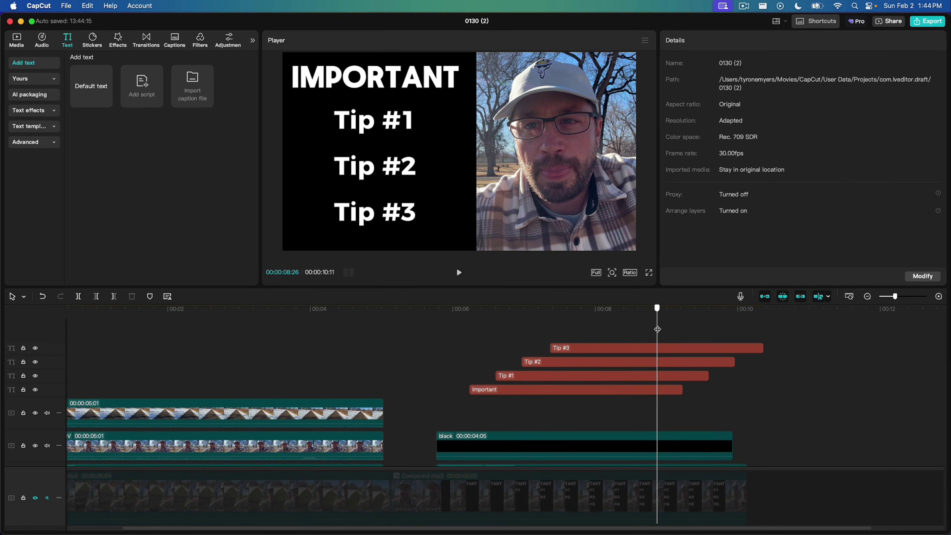
left_click_drag(658, 329, 614, 333)
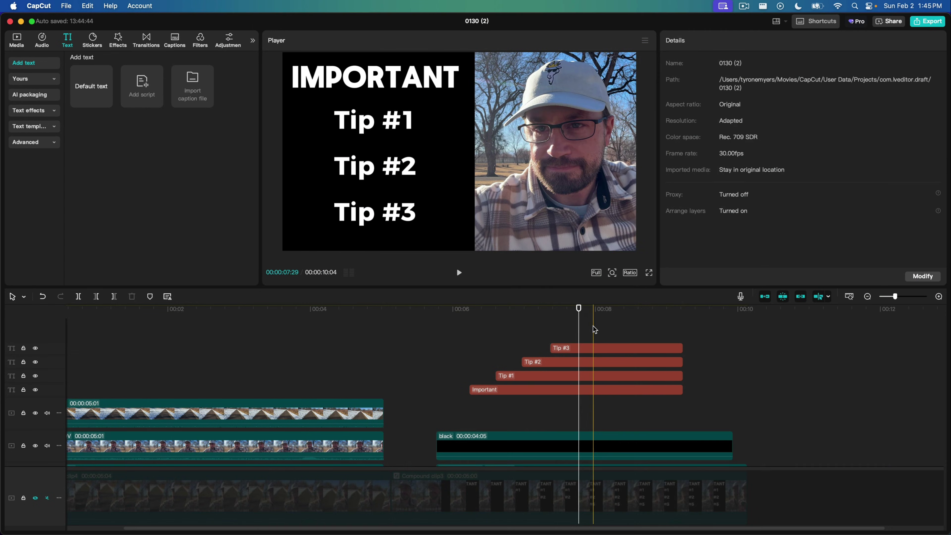
left_click_drag(593, 325, 548, 391)
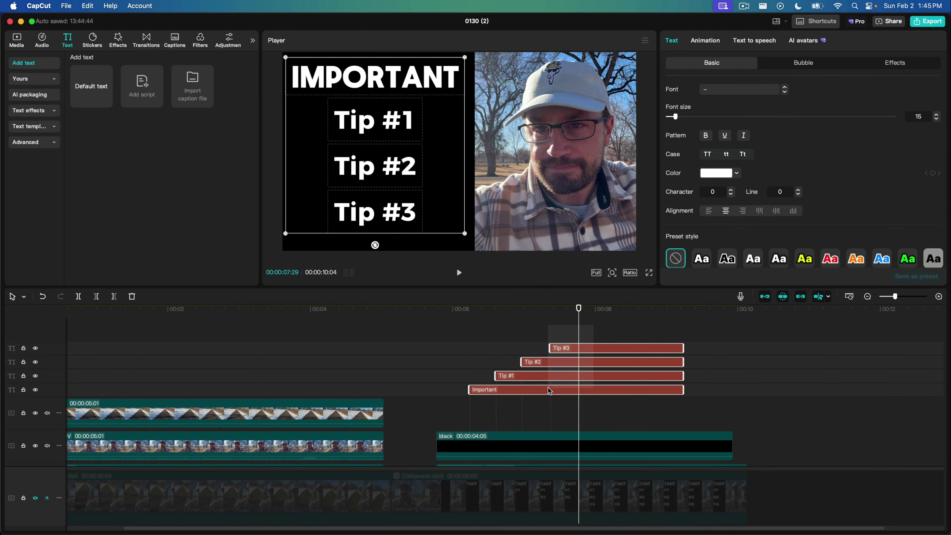
left_click(708, 41)
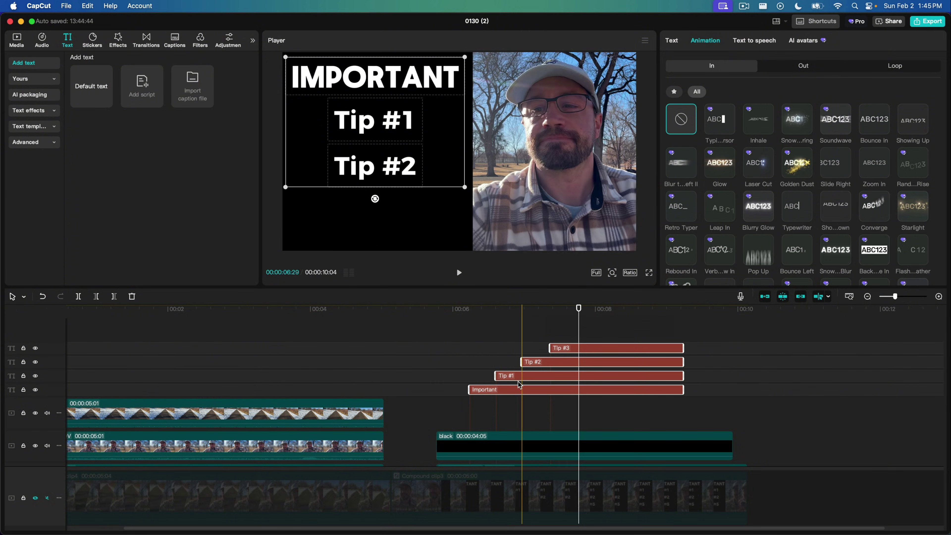
left_click(497, 337)
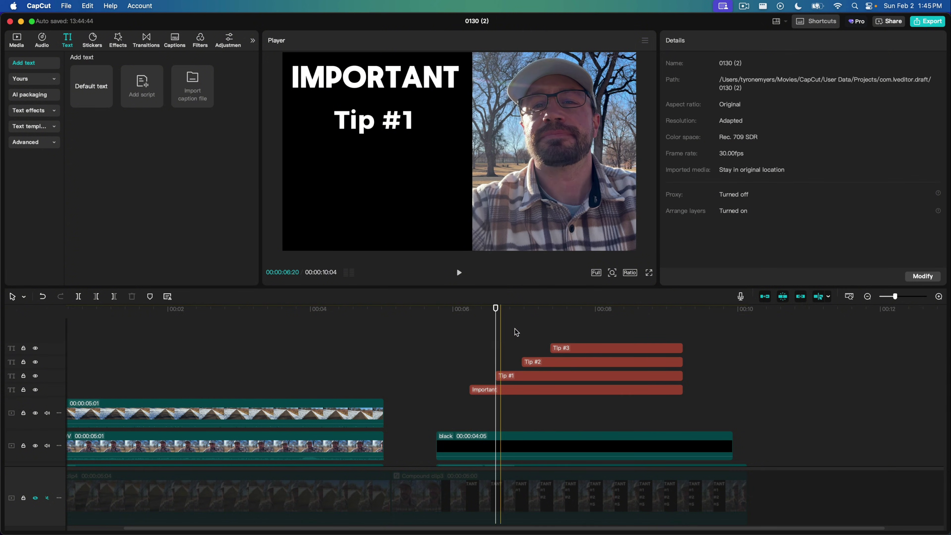
Step: Apply the Typewriter entrance animation to the Important title and check it from the title's start
left_click(509, 392)
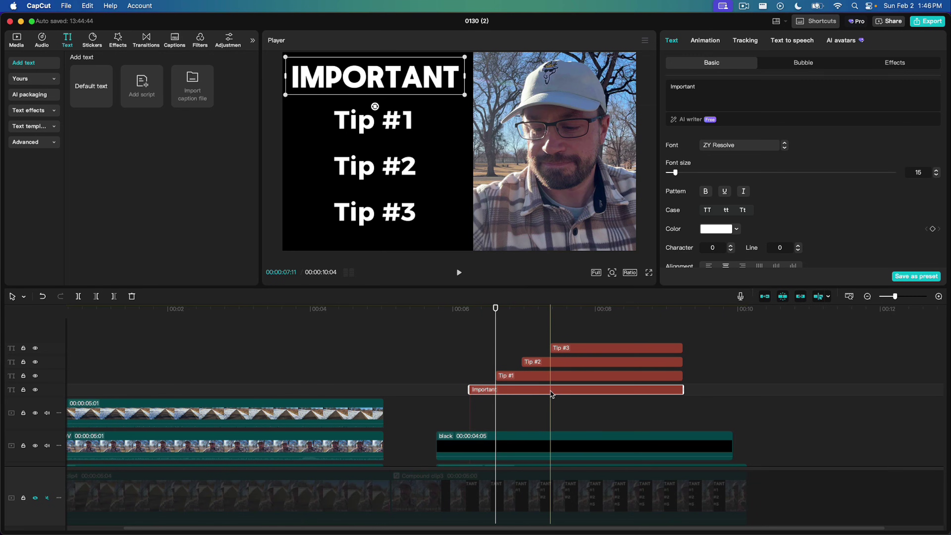
left_click(710, 44)
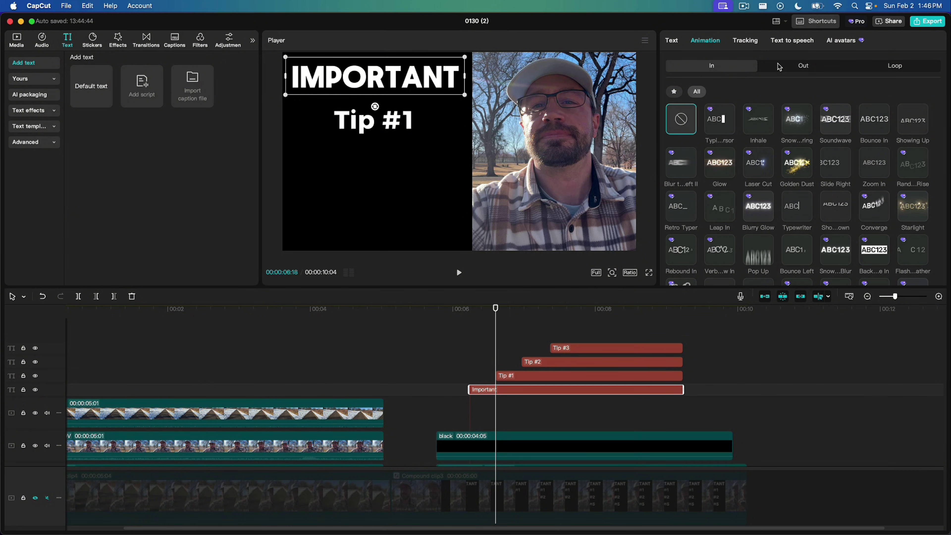
left_click(795, 206)
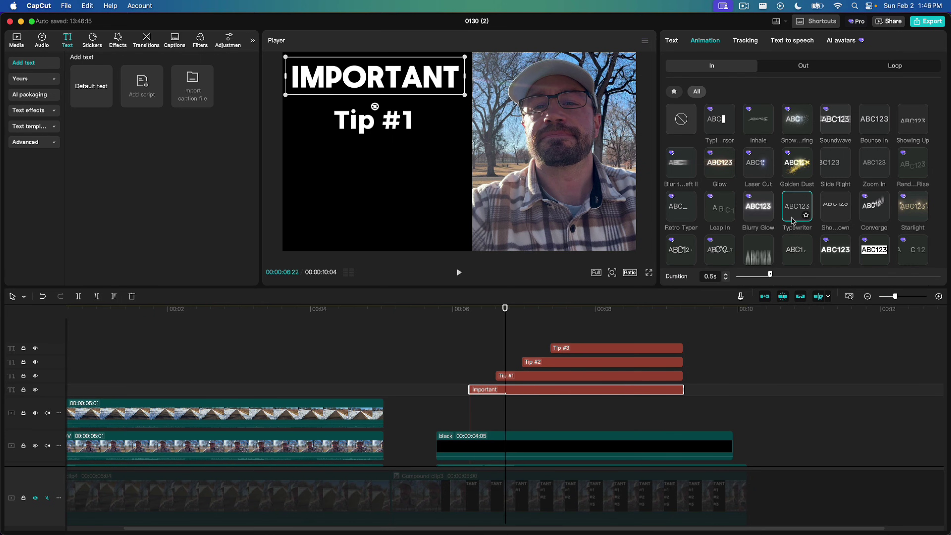
left_click(469, 328)
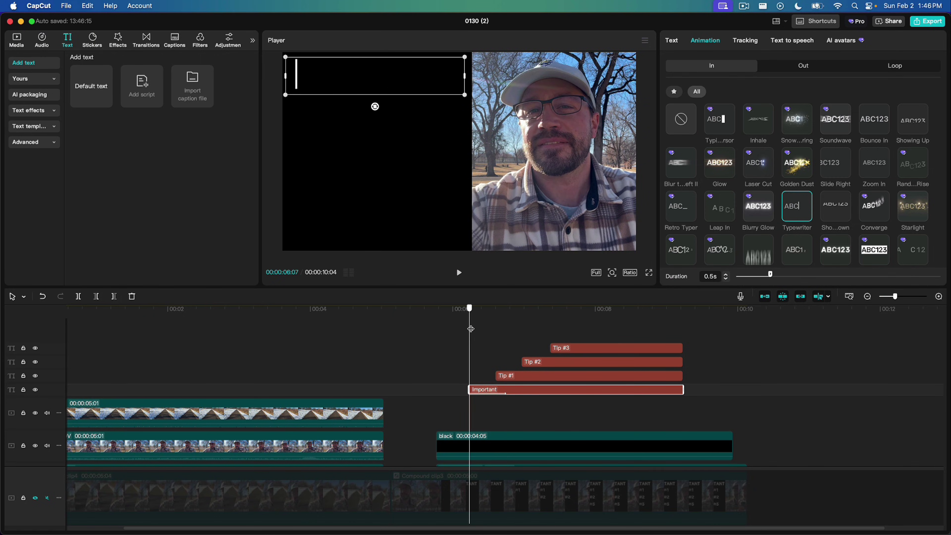
Step: Preview the start of the Important title and lengthen its Typewriter entrance animation to 0.9 s
left_click(482, 329)
left_click_drag(482, 328, 505, 329)
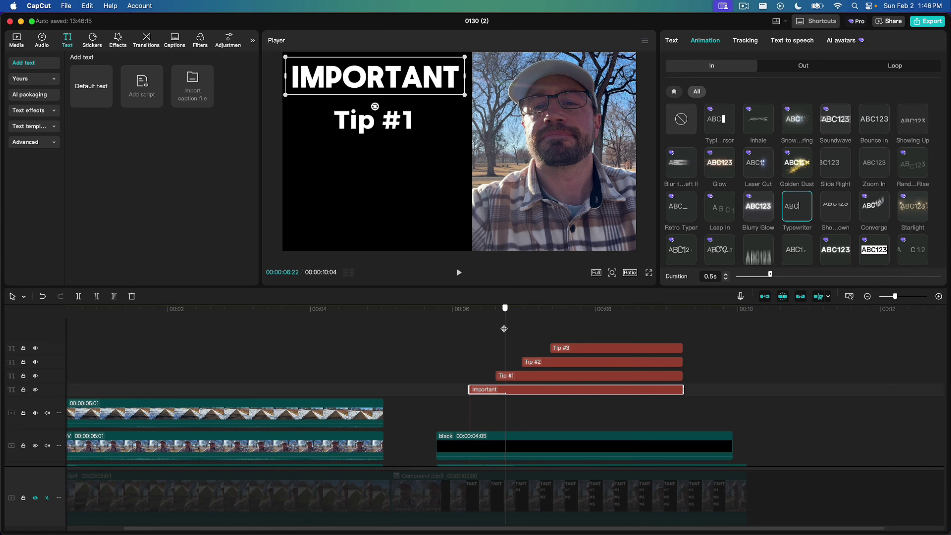
left_click(727, 275)
left_click(727, 276)
left_click(726, 275)
left_click(726, 276)
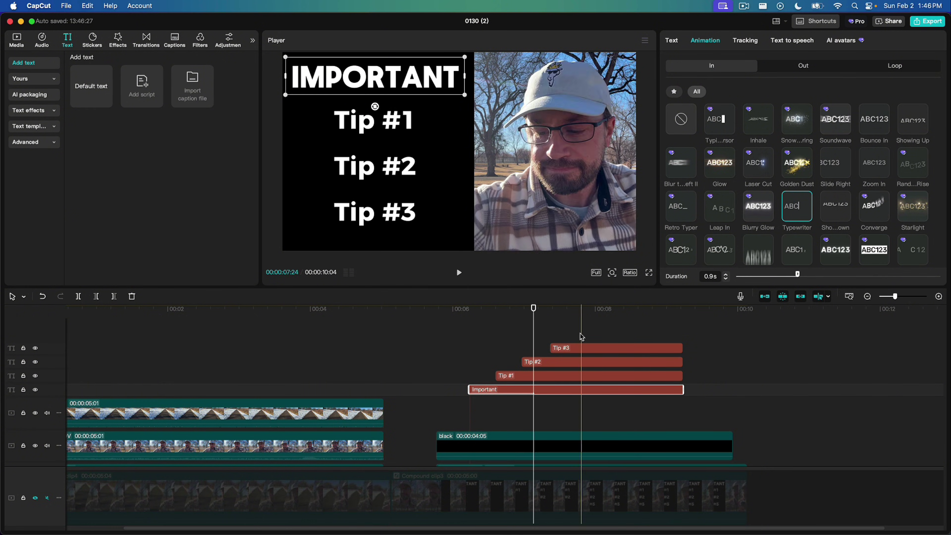
Step: Apply the Bounce Left entrance animation to the Tip #1, Tip #2 and Tip #3 titles together and play the section back
left_click_drag(581, 335, 542, 377)
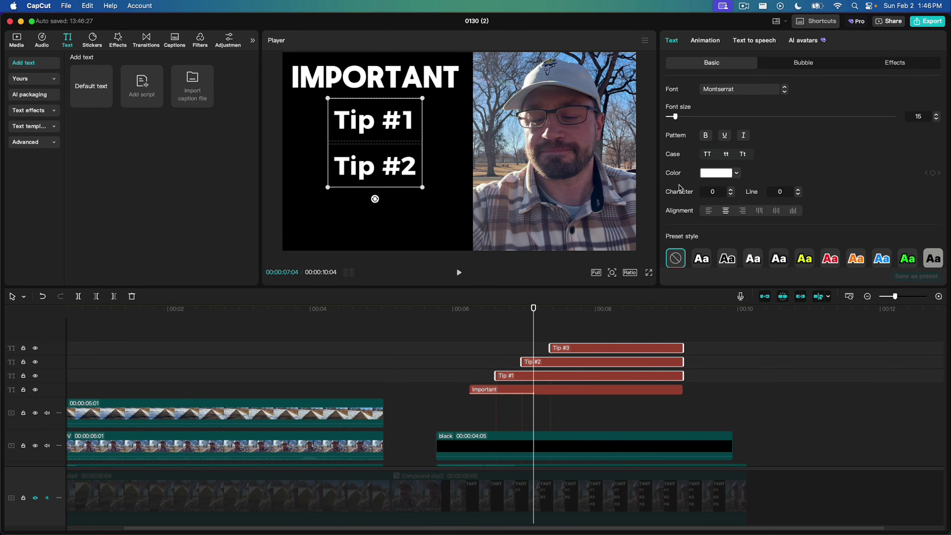
left_click(706, 41)
left_click(800, 173)
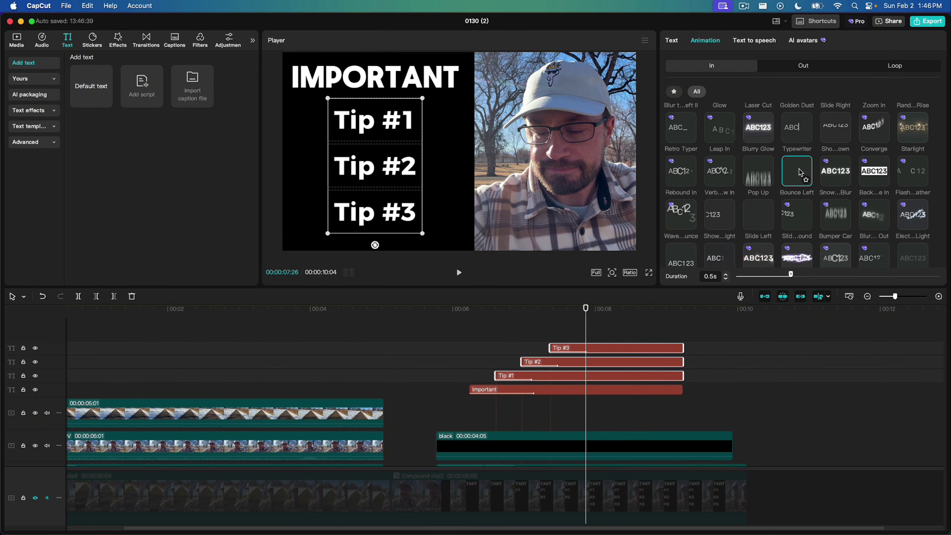
left_click_drag(449, 331, 415, 331)
key("space")
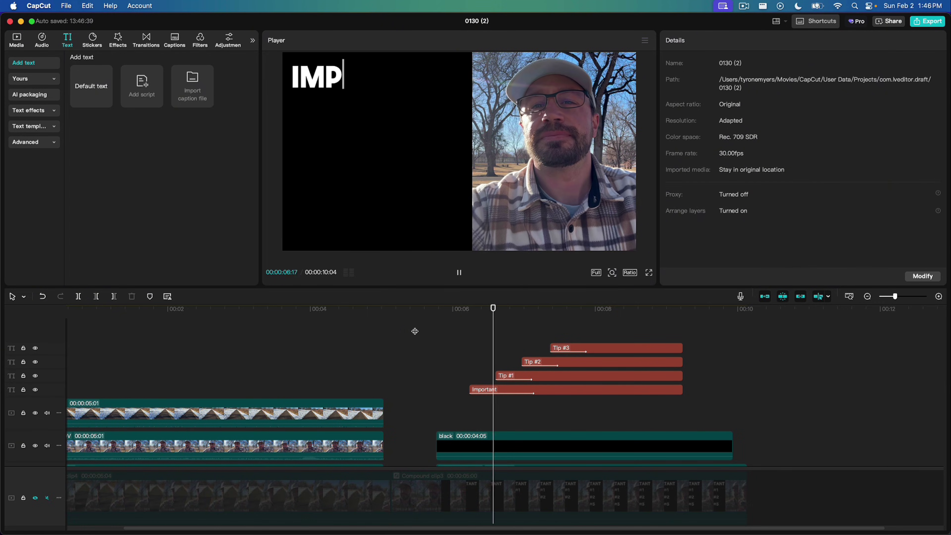
Step: Set the duration of the Important title's Typewriter entrance animation to 0.7 s
left_click(474, 337)
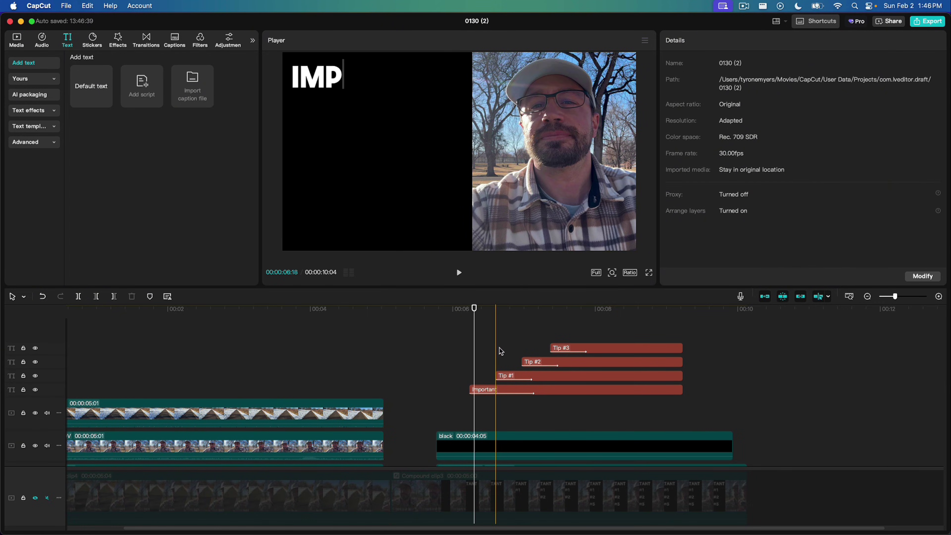
left_click(508, 390)
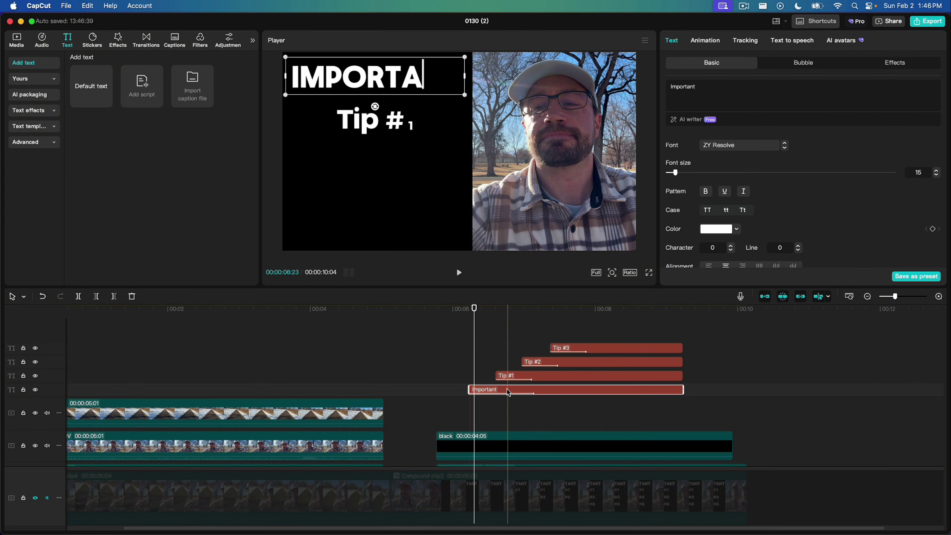
left_click(709, 42)
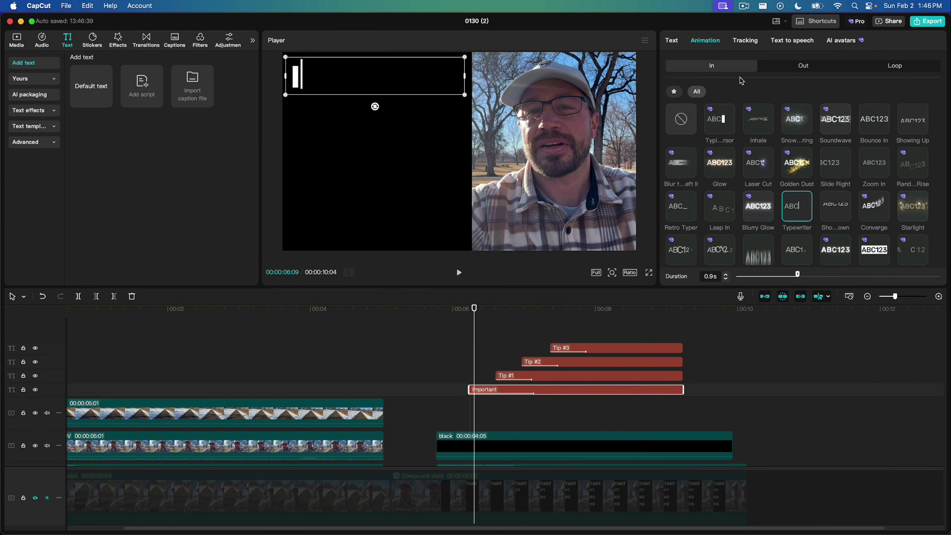
left_click(726, 279)
left_click(726, 279)
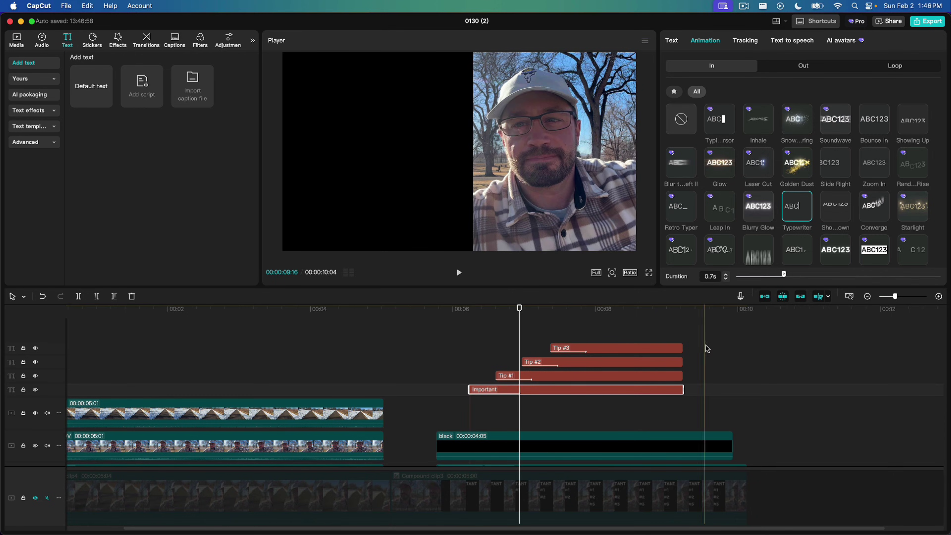
Step: Shift the three Tip titles so Tip #1 starts where the Important title's entrance animation ends, and extend Important to their common end
left_click_drag(707, 349, 590, 381)
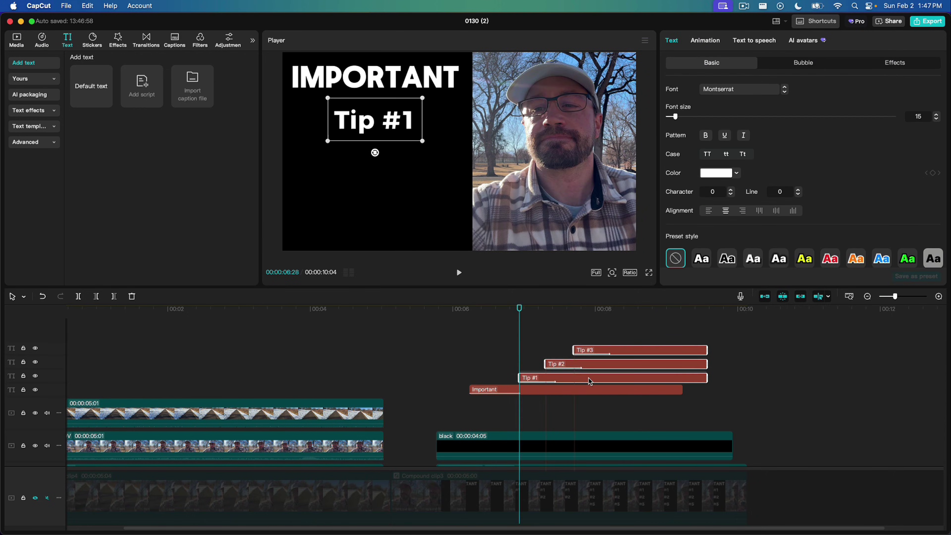
left_click(449, 325)
key("space")
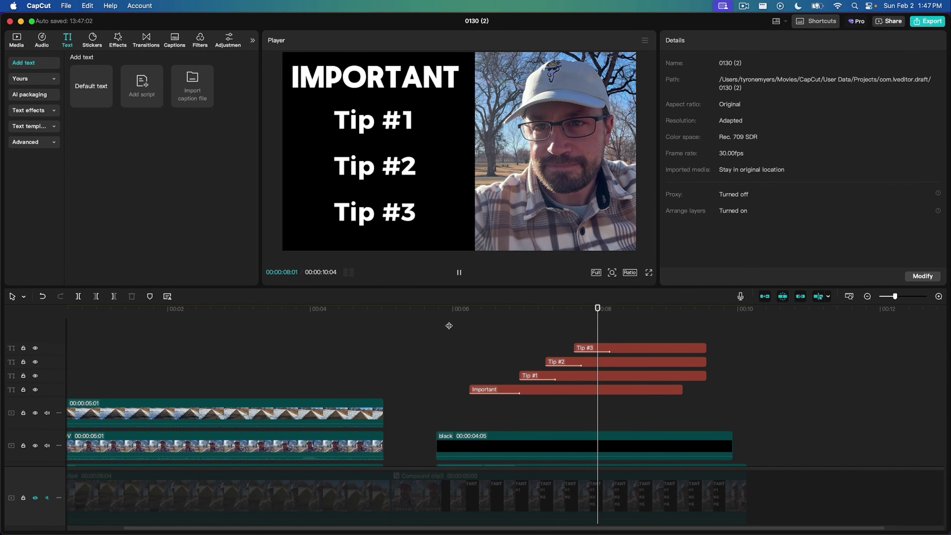
left_click_drag(682, 390, 706, 390)
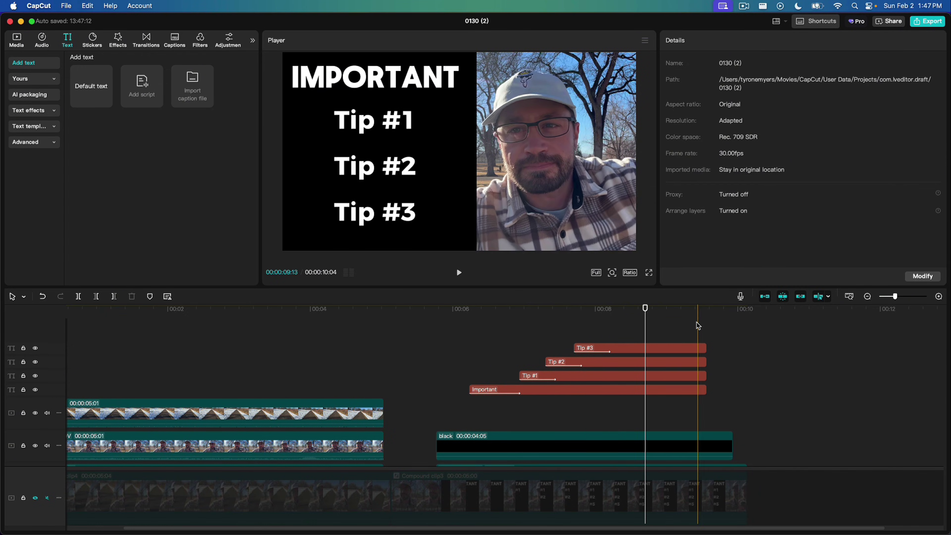
Step: Apply the leftward blur exit animation to the Important title and all three Tip titles, and look at the favourite text animations
left_click_drag(697, 326, 467, 401)
left_click(706, 40)
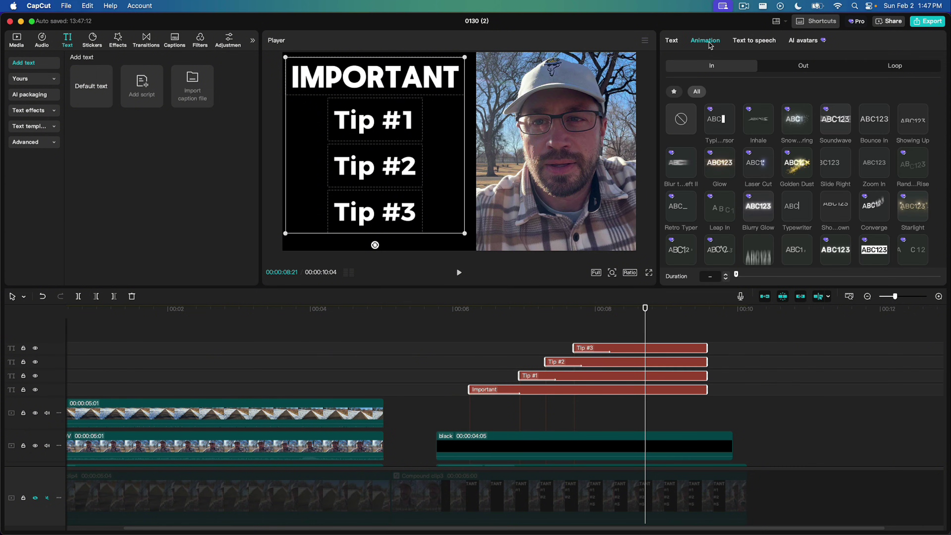
left_click(797, 67)
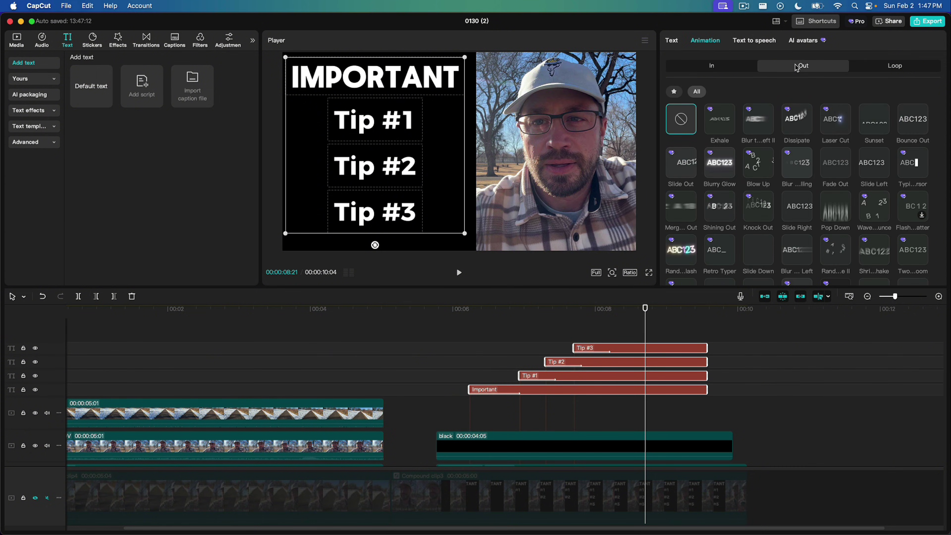
left_click(765, 206)
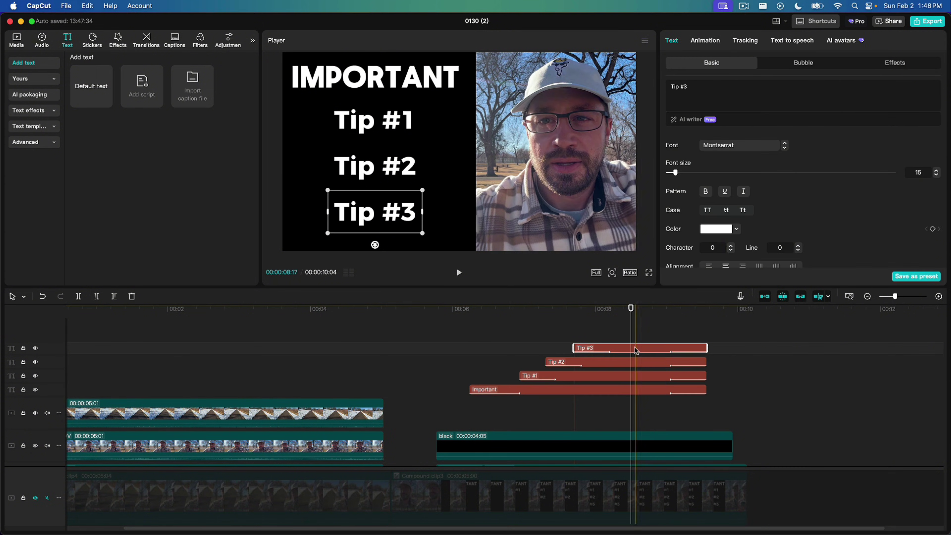
left_click(711, 41)
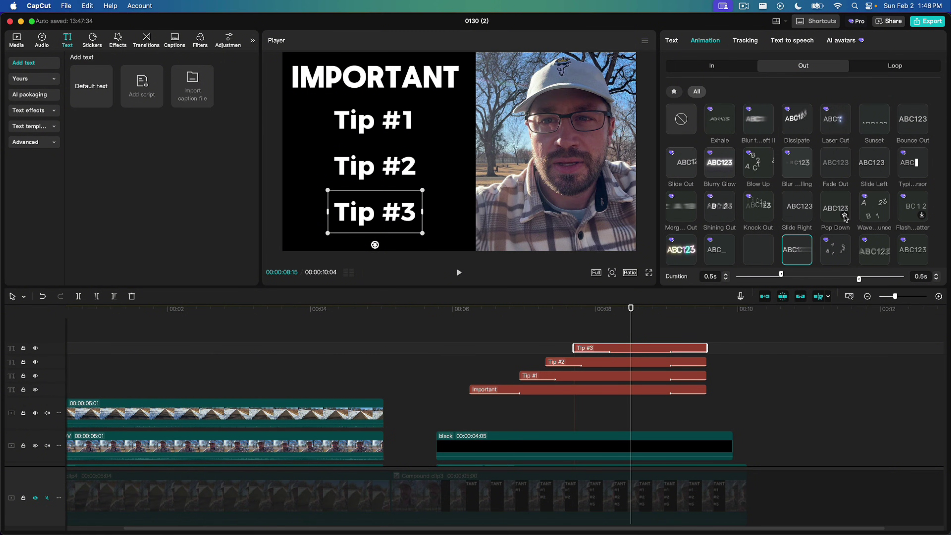
left_click(675, 92)
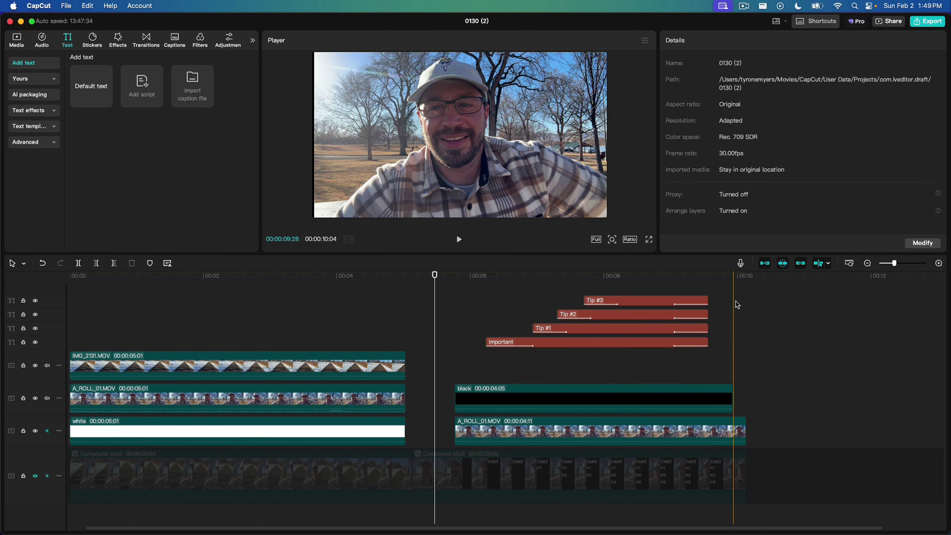
Step: Combine the four titles, the black clip and the A_ROLL_01 clip beneath it into one compound clip and play it back
left_click_drag(735, 302, 582, 442)
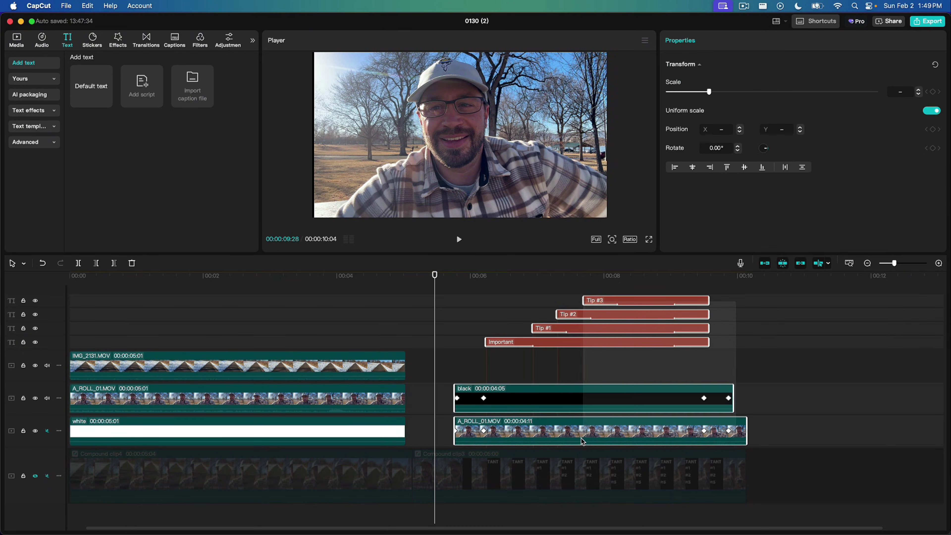
right_click(582, 403)
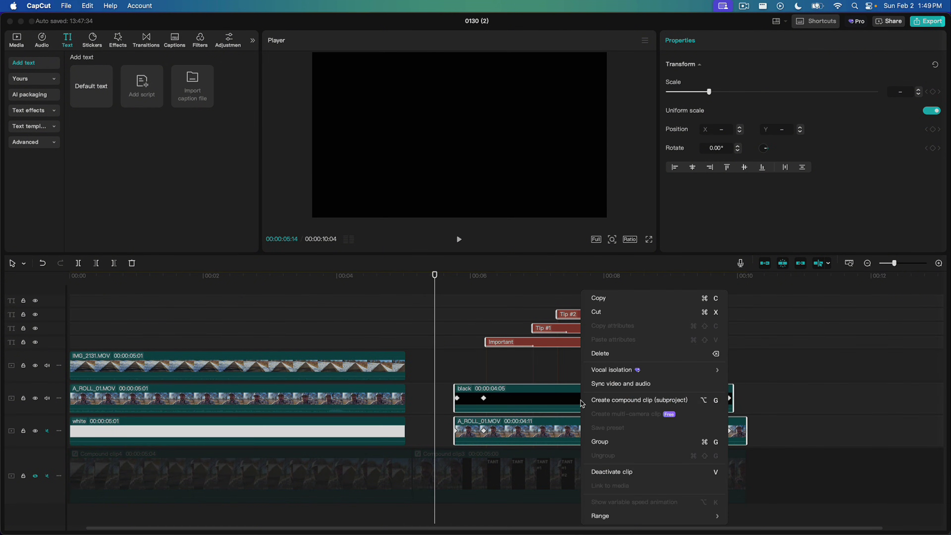
left_click(630, 401)
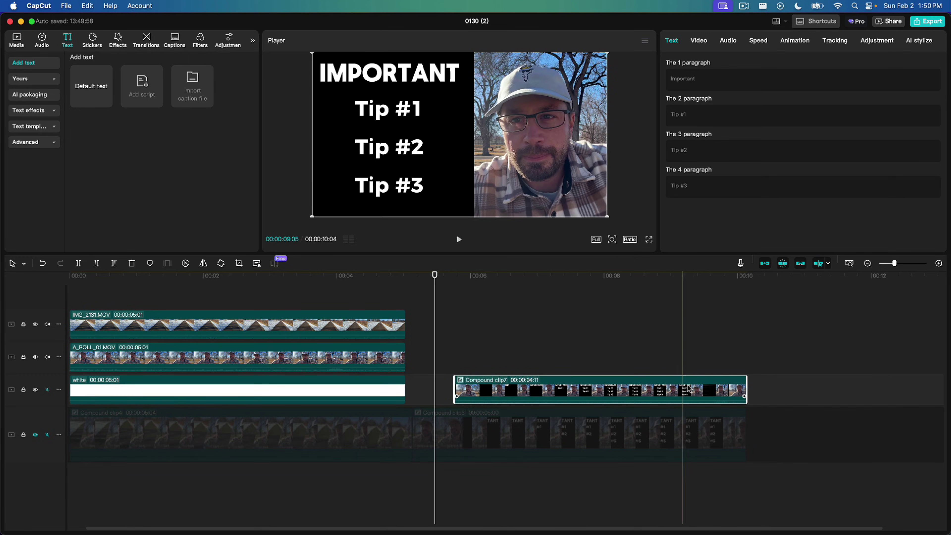
left_click(445, 358)
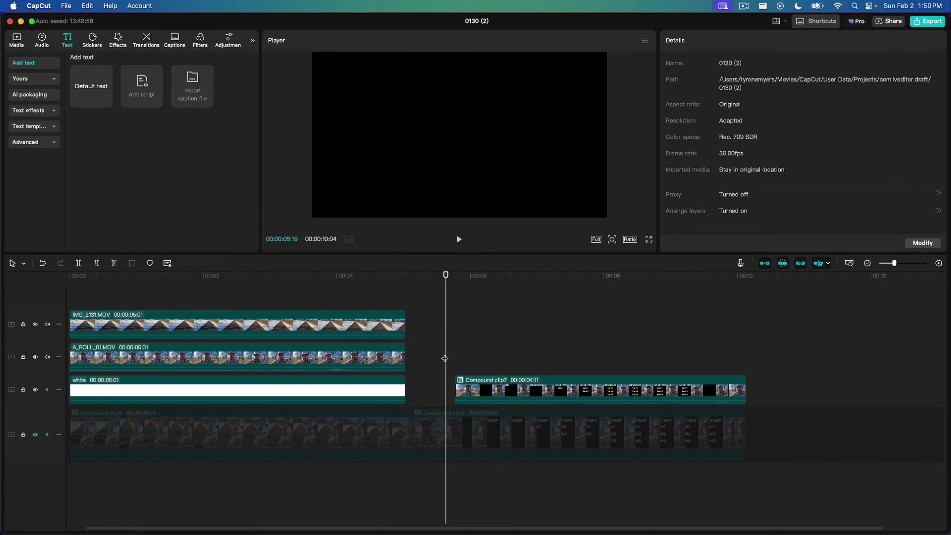
key("space")
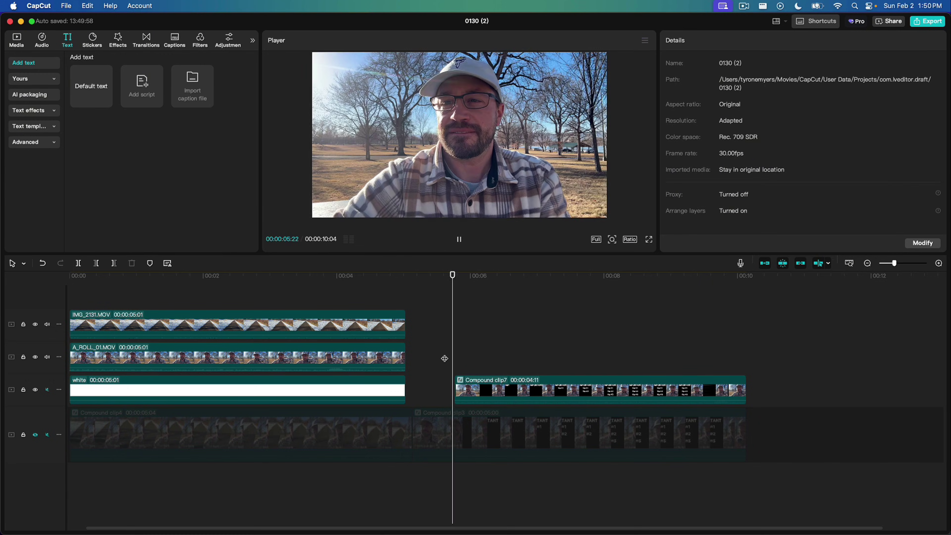